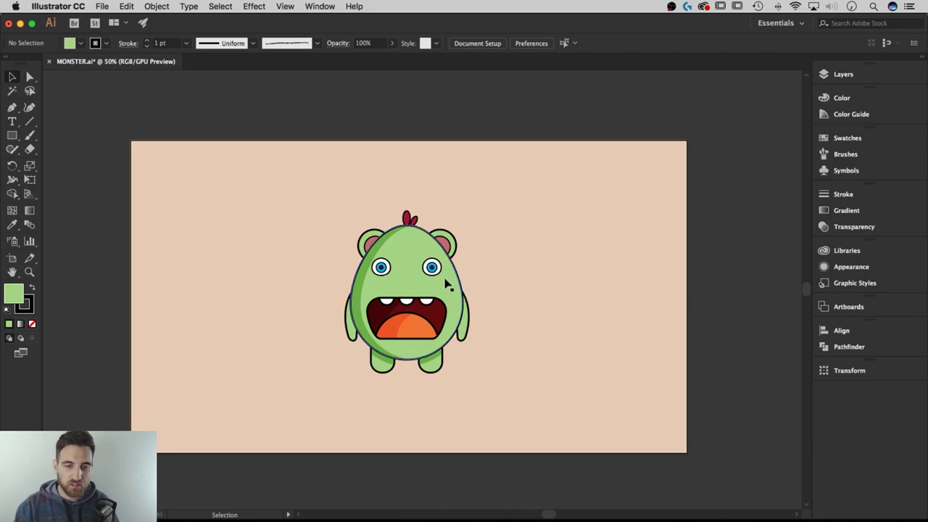
Drag the monster's body, ear, spike and foot apart, then undo the last three moves.
left_click_drag(381, 286, 401, 284)
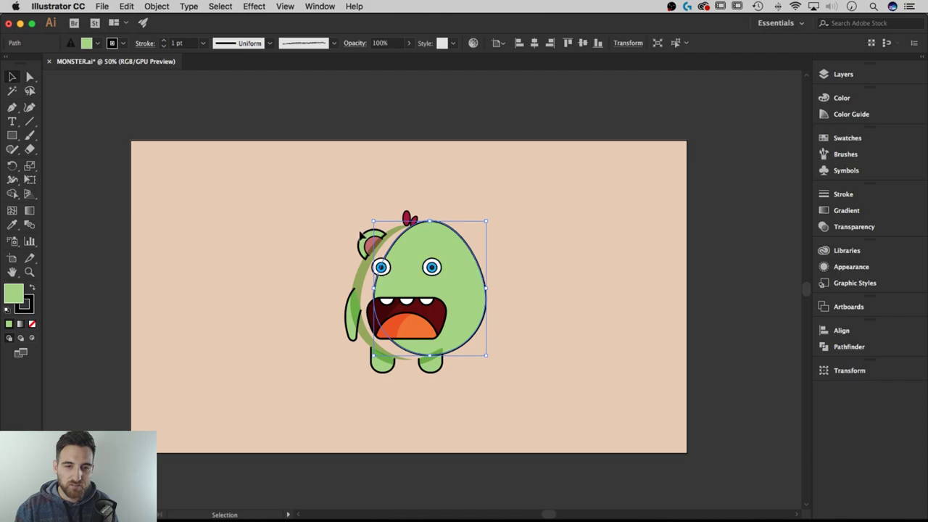
left_click_drag(378, 249, 355, 237)
left_click_drag(410, 219, 396, 211)
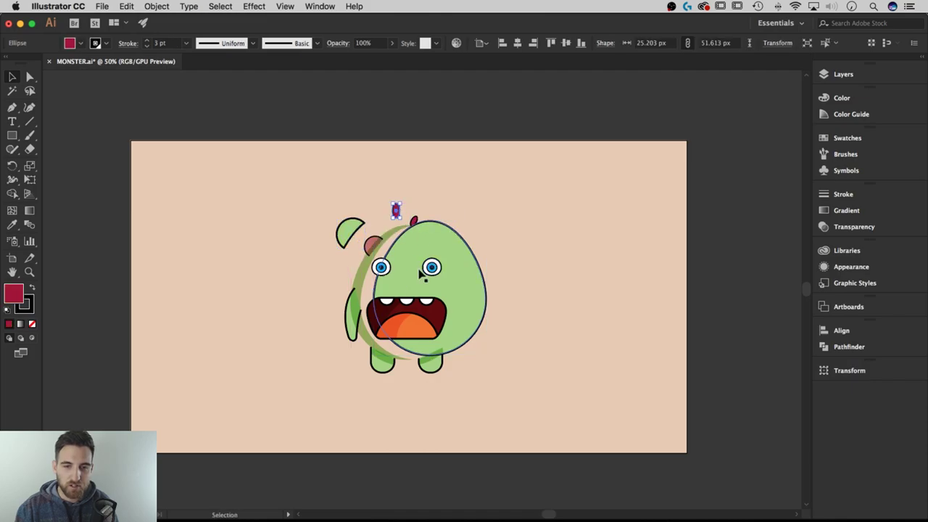
left_click_drag(382, 364, 378, 373)
key("super+z")
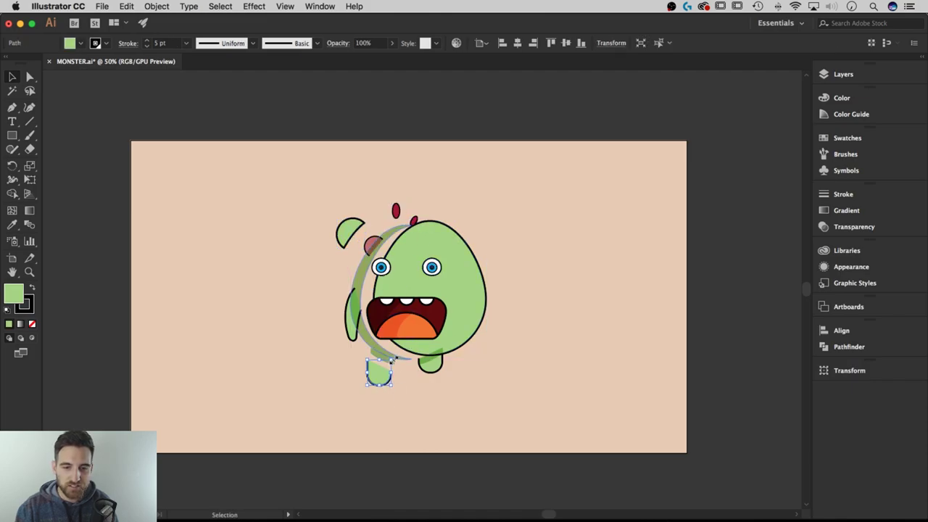
key("super+z")
key("super+z")
key("super+z")
key("super+z")
key("super+z")
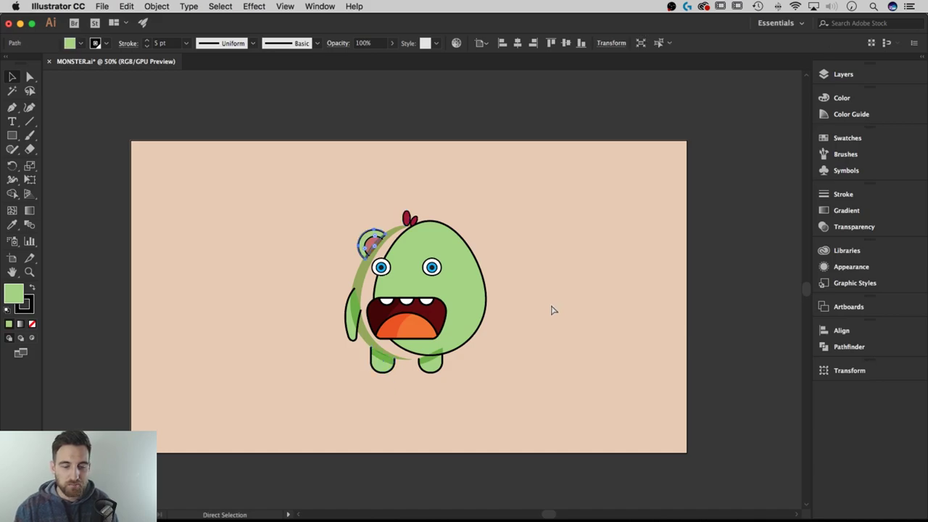
key("super+z")
key("super+z")
Deselect and inspect Layer 1's contents in the Layers panel.
left_click(539, 314)
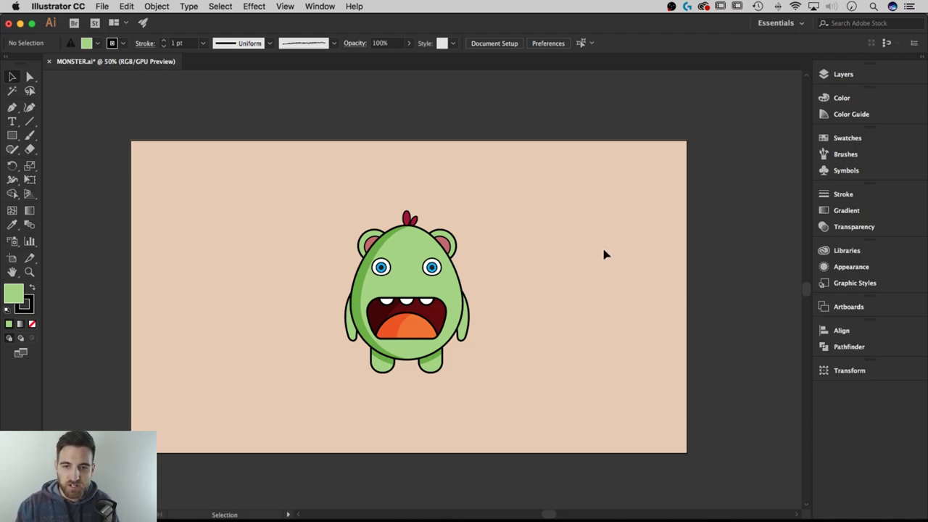
left_click(837, 74)
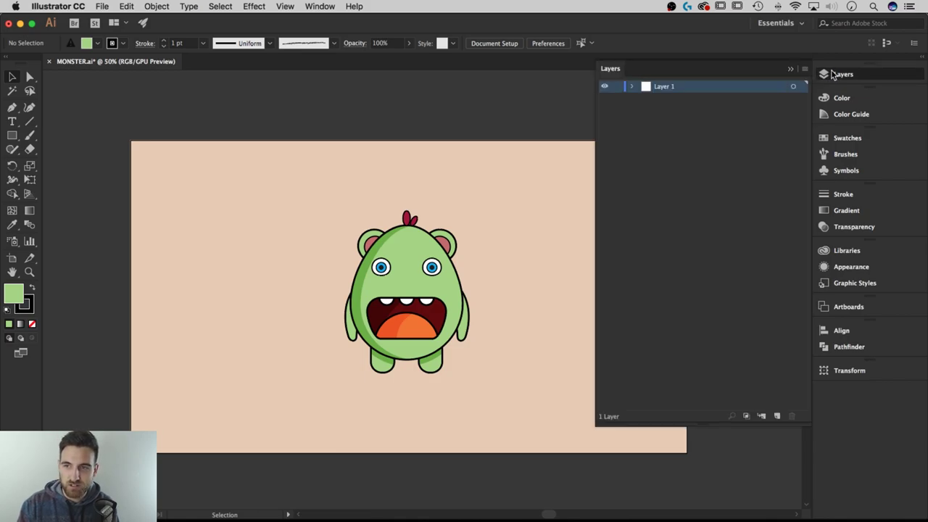
left_click(632, 87)
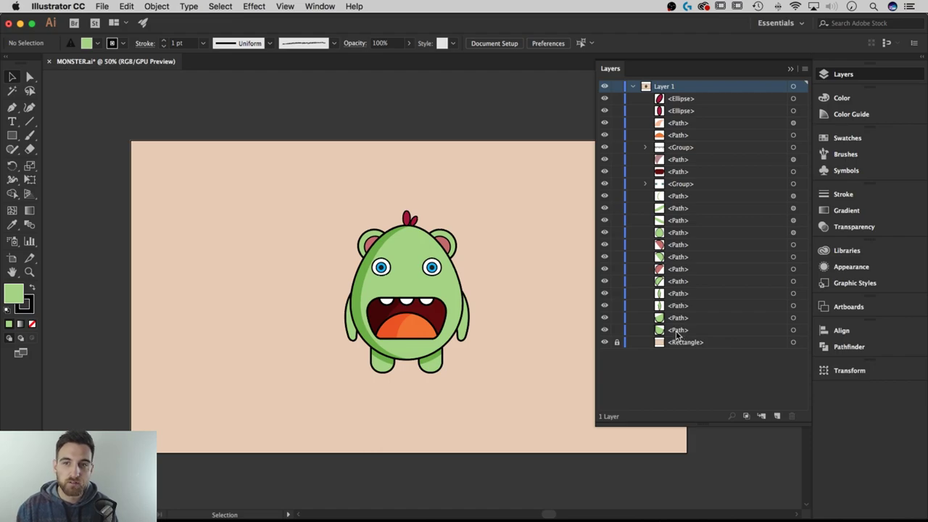
left_click(791, 70)
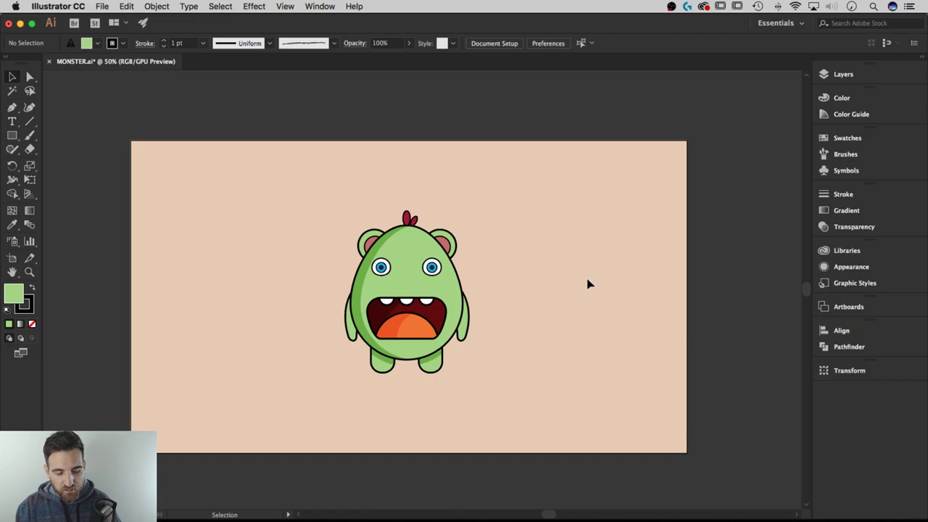
Marquee-select the whole monster and Option-drag a copy to the right, then deselect.
key("super")
left_click_drag(523, 403, 300, 207)
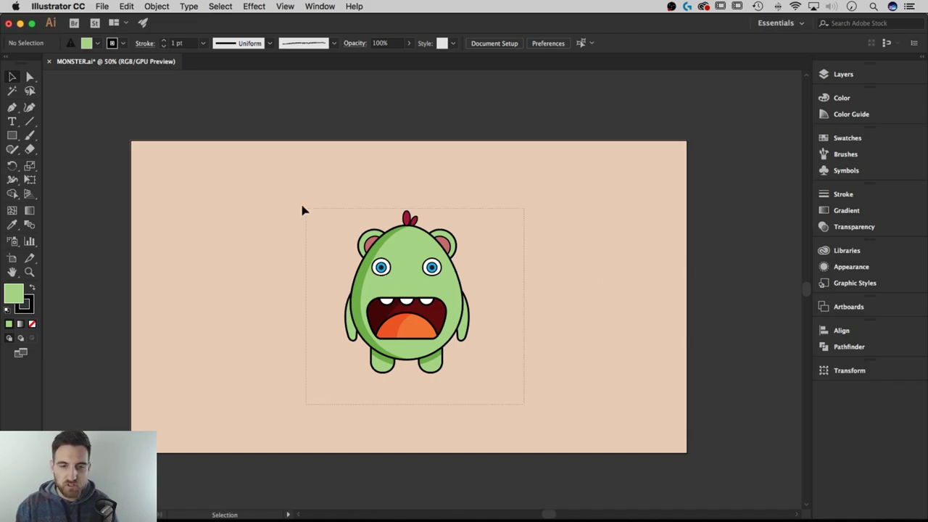
left_click_drag(418, 276, 546, 259)
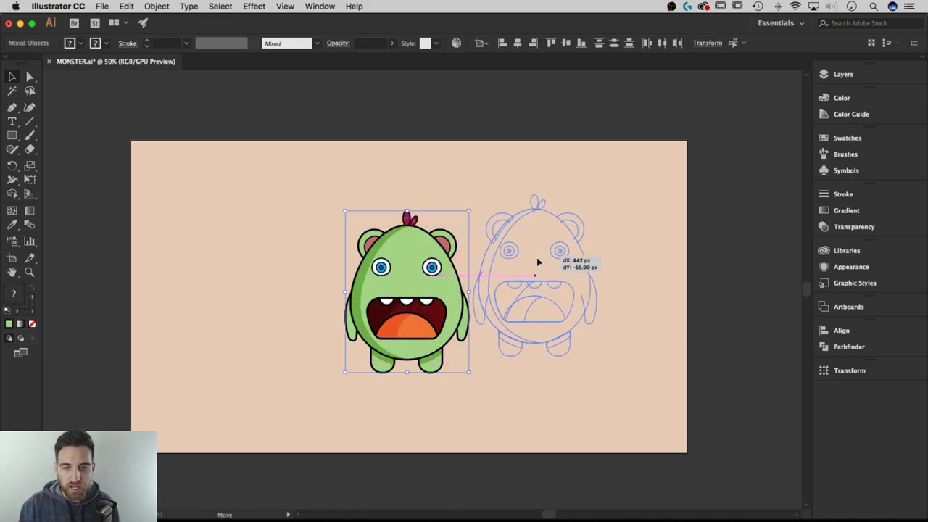
left_click(517, 403)
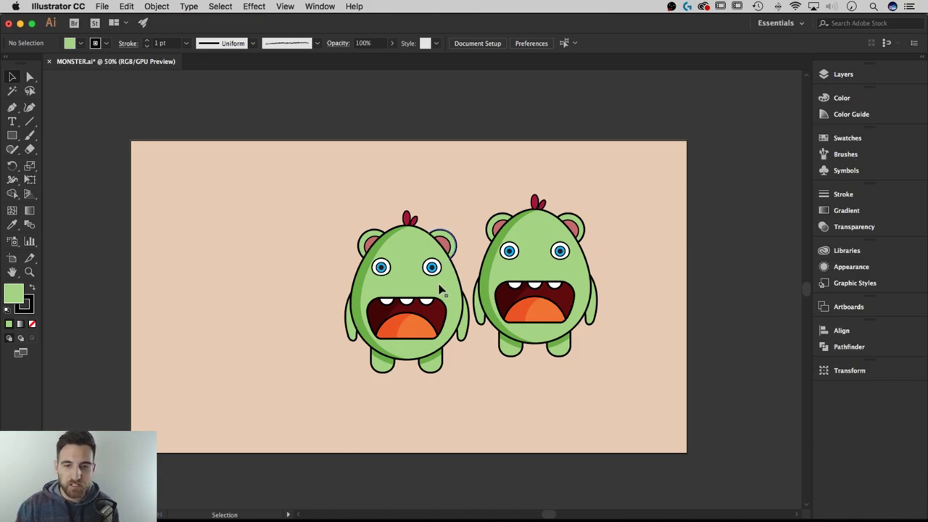
Test-move the second monster's arm, undo it, and return to the Selection tool.
left_click_drag(480, 319, 469, 328)
left_click(471, 320)
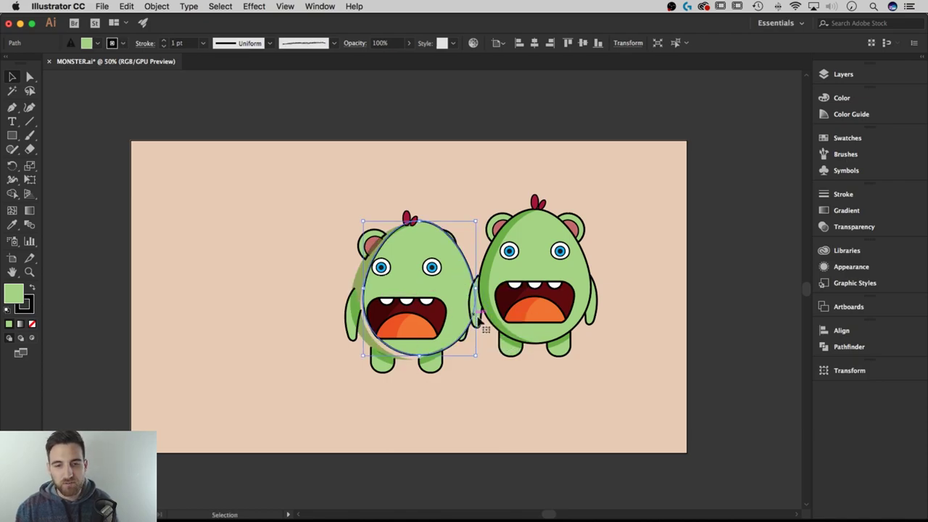
key("a")
key("ctrl+z")
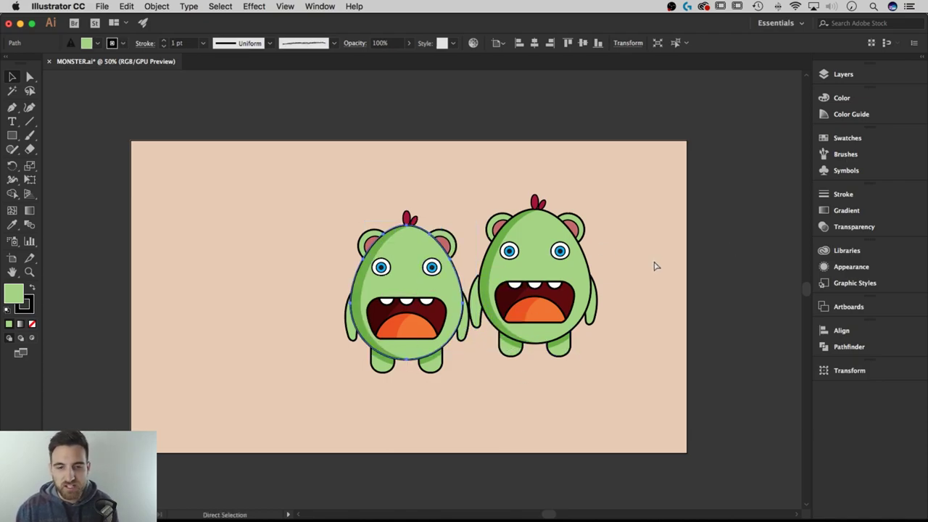
key("v")
left_click(657, 299)
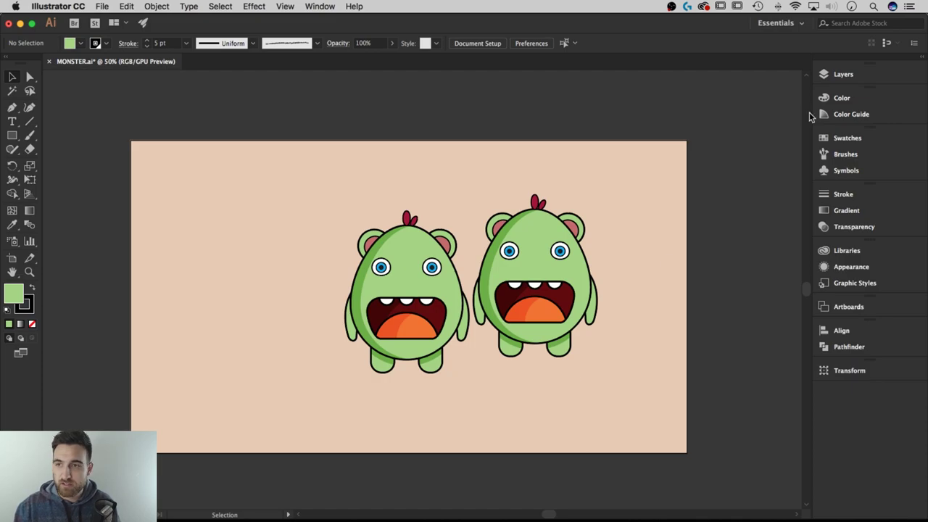
left_click(844, 75)
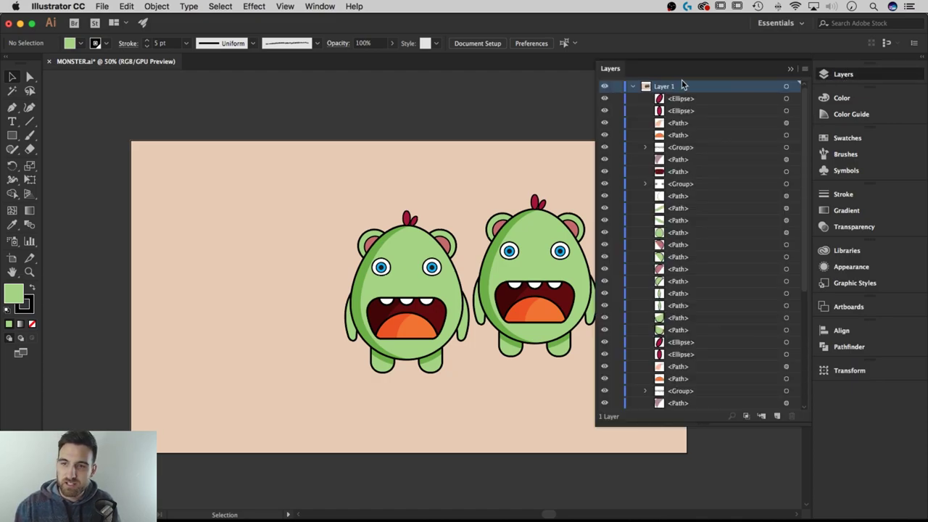
scroll(700, 168, "down", 5)
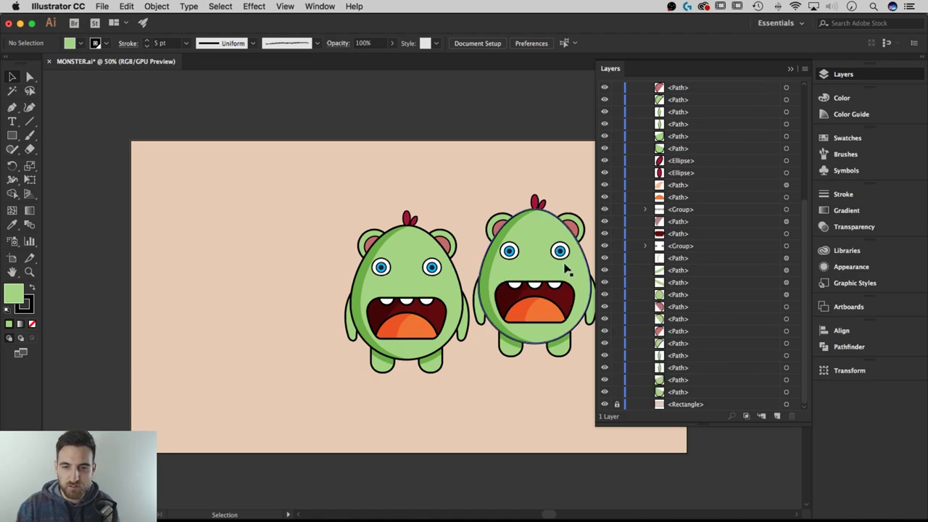
left_click(791, 70)
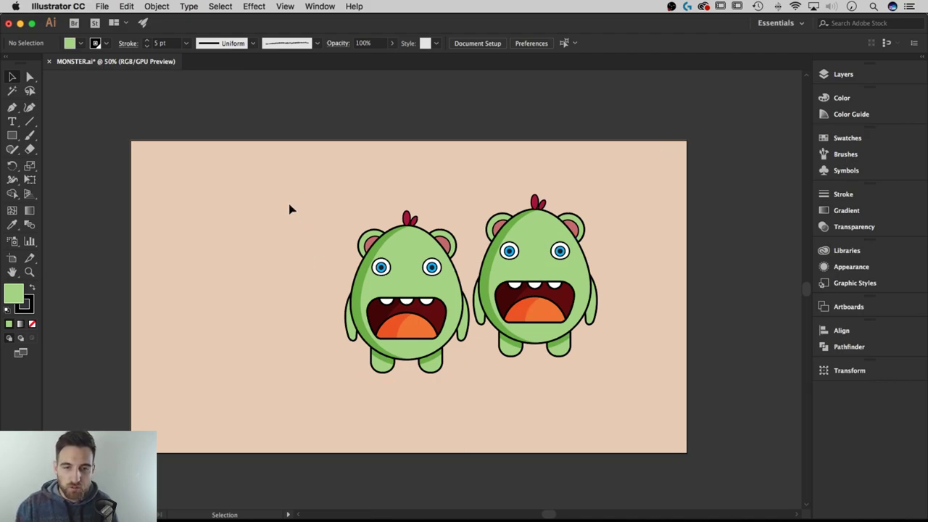
Marquee-select all the left monster's parts and choose Group from the right-click menu.
left_click_drag(293, 204, 423, 345)
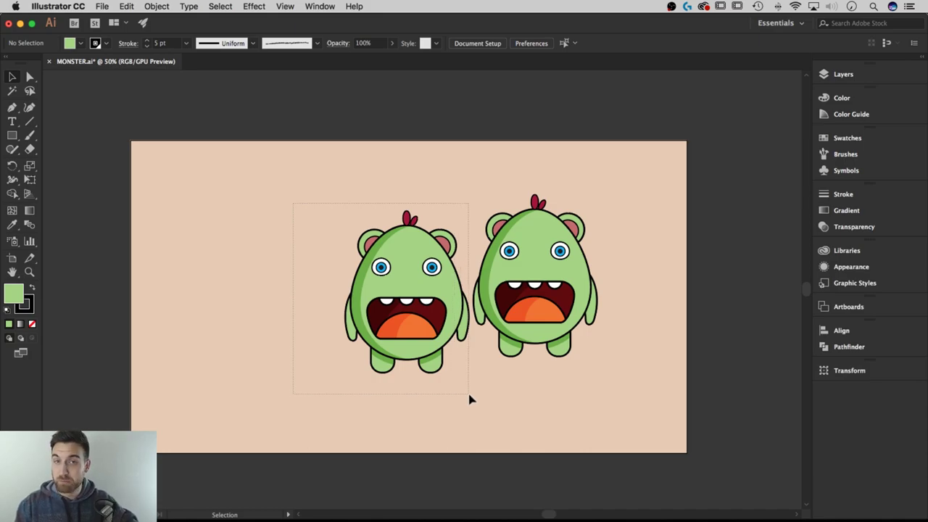
left_click_drag(469, 398, 469, 398)
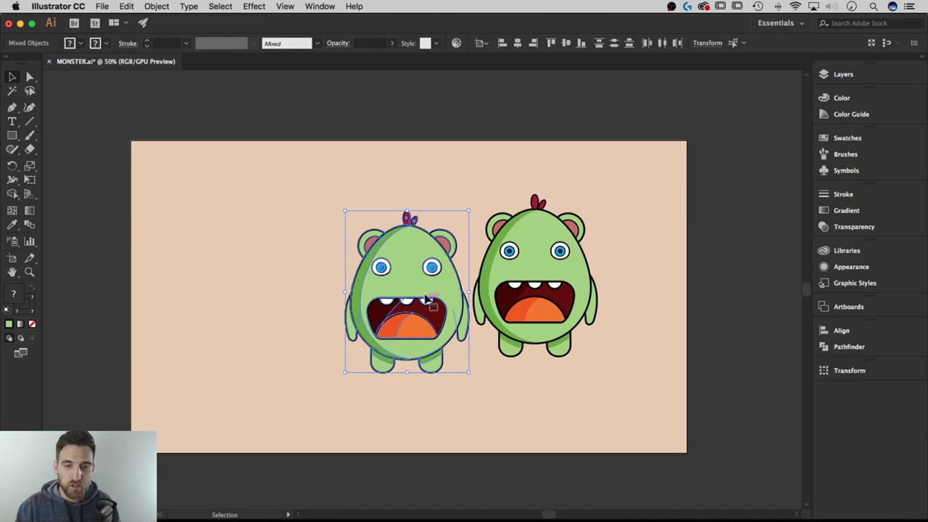
right_click(407, 248)
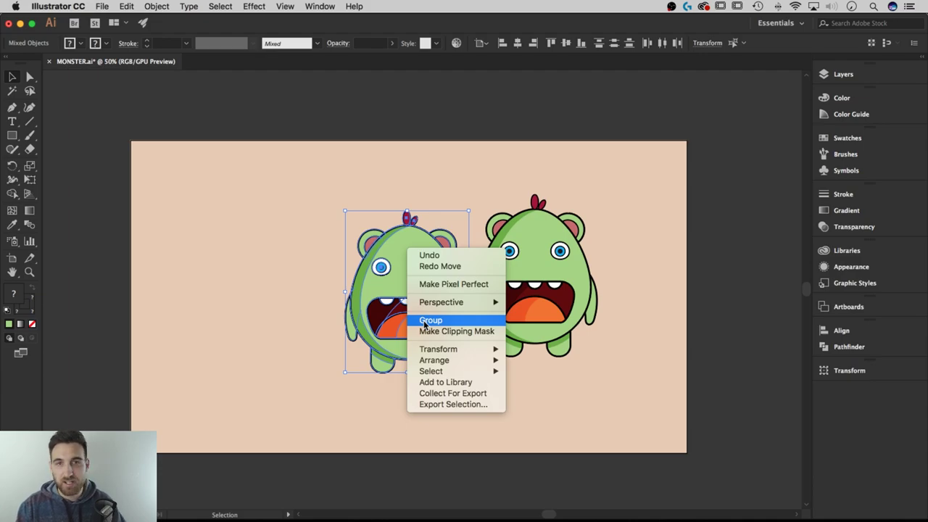
left_click(430, 320)
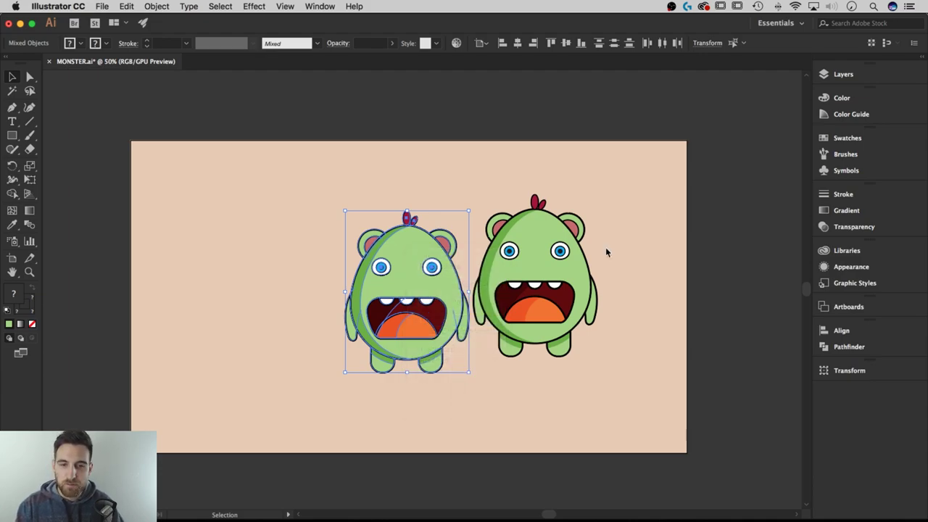
Test-drag the right monster's head with Direct Selection, undo it, and return to Selection.
left_click(644, 252)
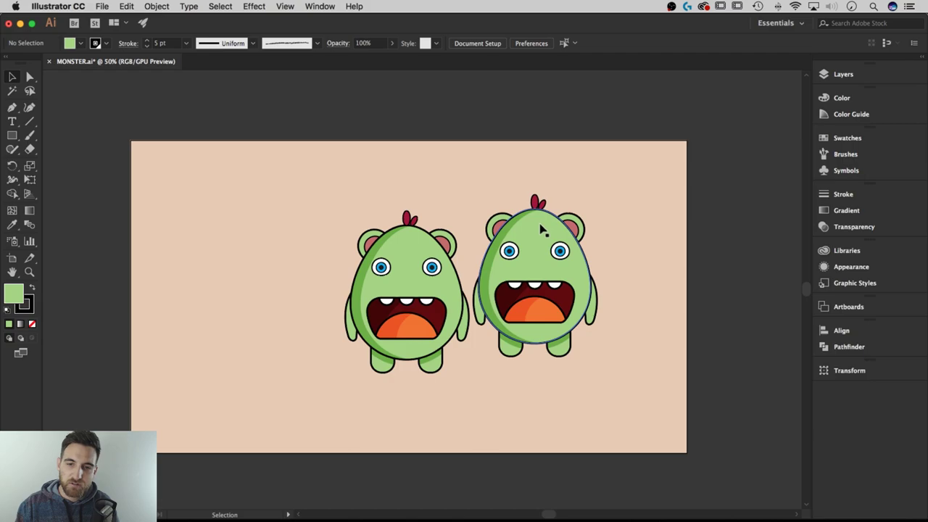
key("a")
left_click_drag(540, 231, 584, 223)
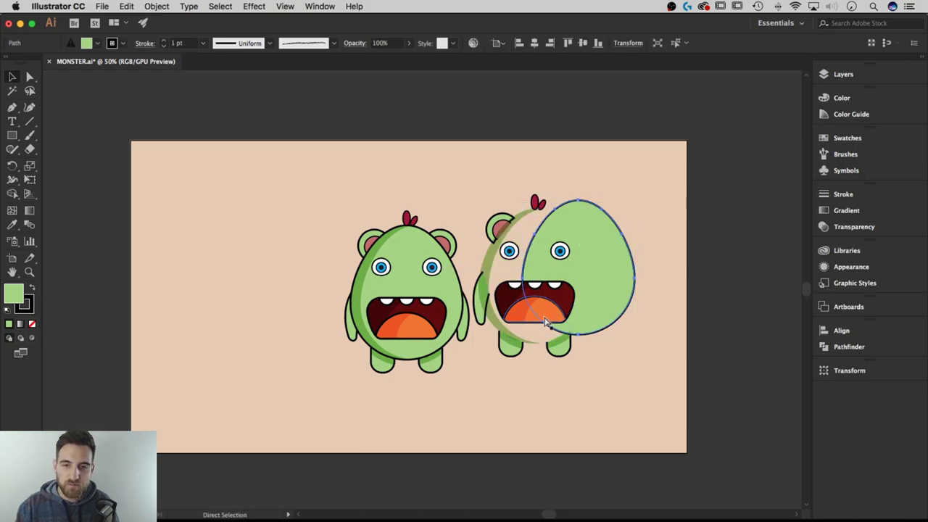
key("ctrl+z")
key("v")
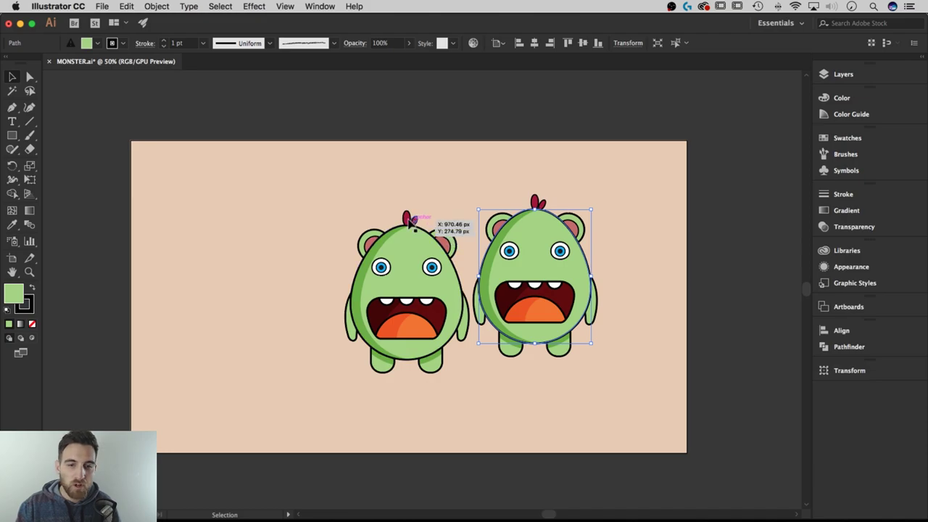
Move the grouped left monster up and left, then undo the move.
left_click_drag(410, 221, 326, 189)
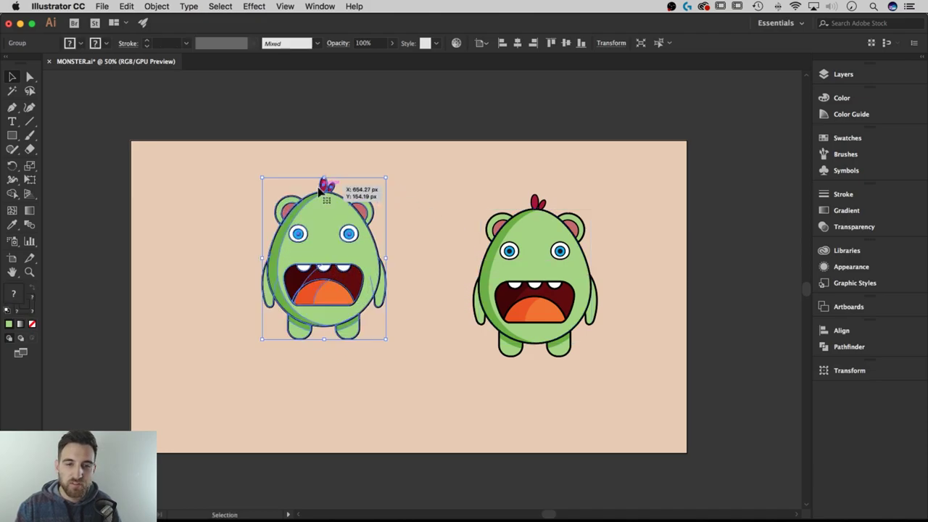
left_click(417, 278)
key("ctrl+z")
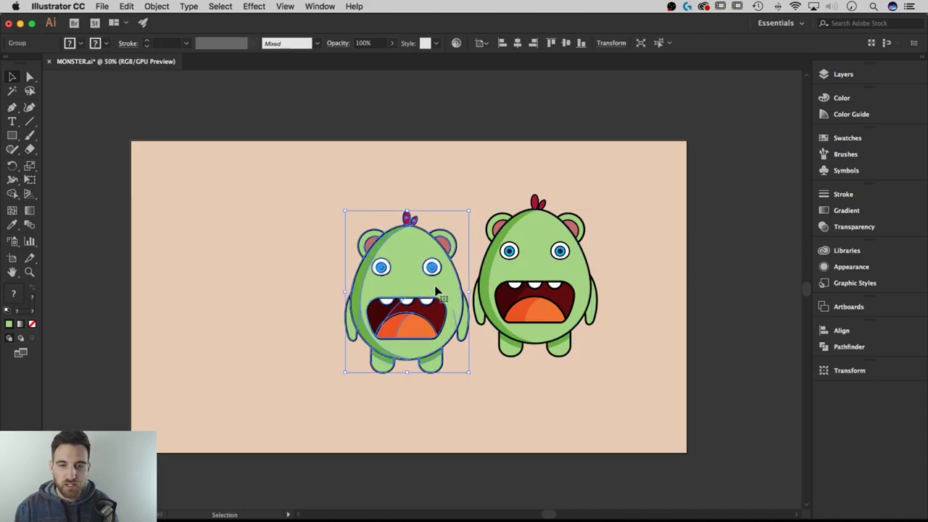
In the Layers panel, drag the left monster's group row to the top of Layer 1.
left_click(869, 75)
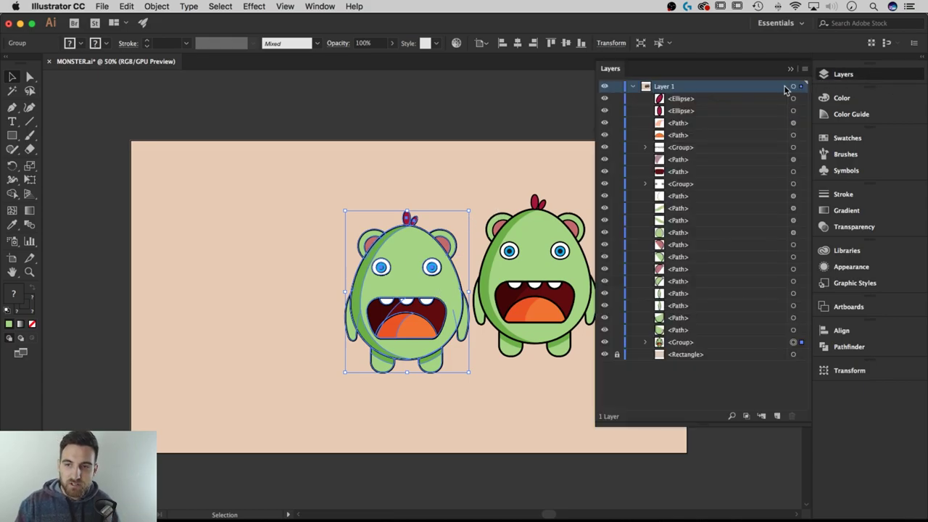
left_click(682, 100)
left_click(681, 331, "shift")
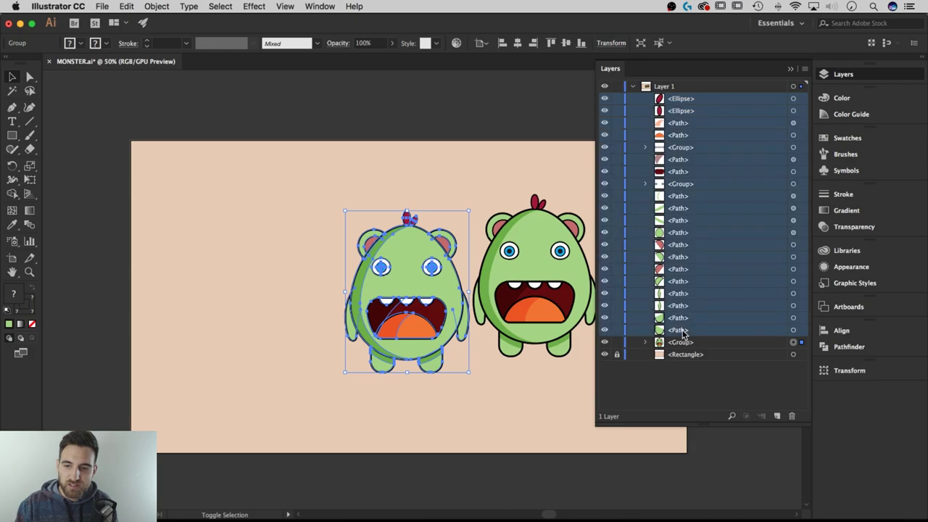
left_click(677, 343)
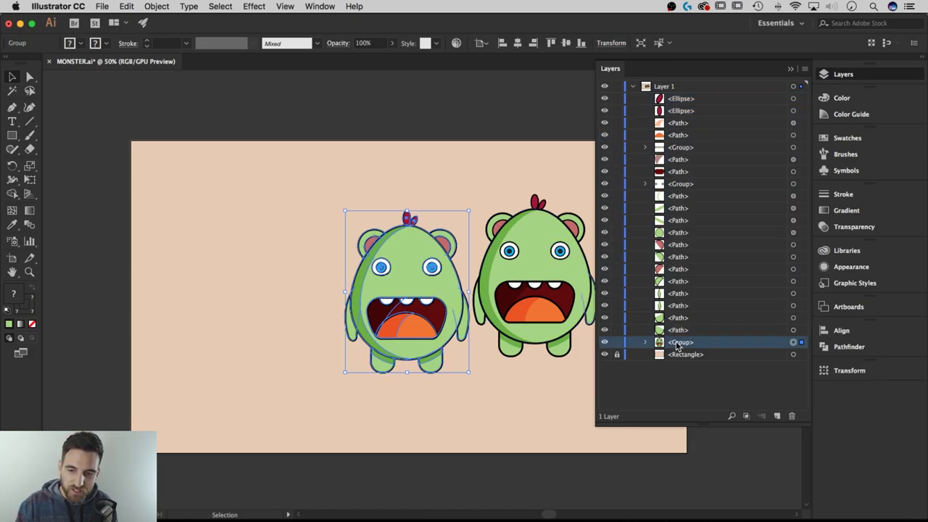
left_click_drag(677, 342, 673, 99)
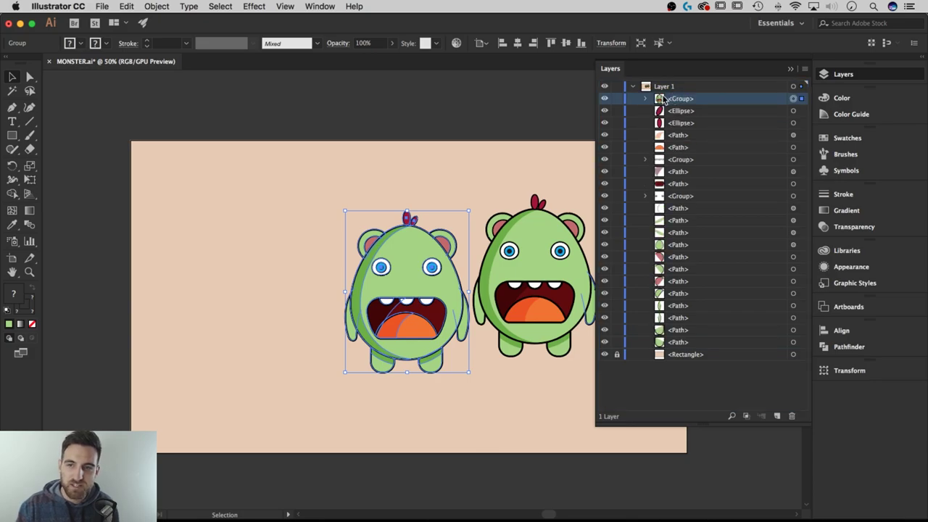
Check the loose parts and the top group's contents, then close the Layers panel.
left_click(680, 111)
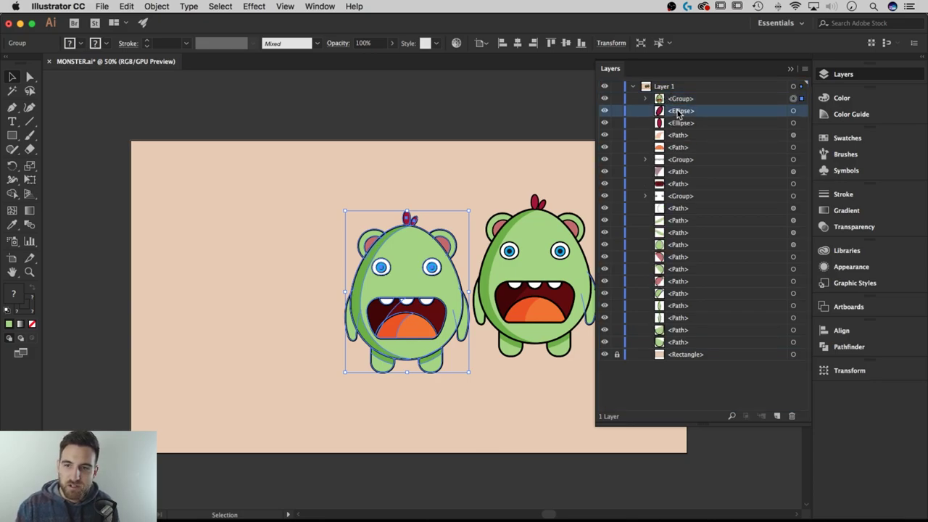
left_click(679, 342, "shift")
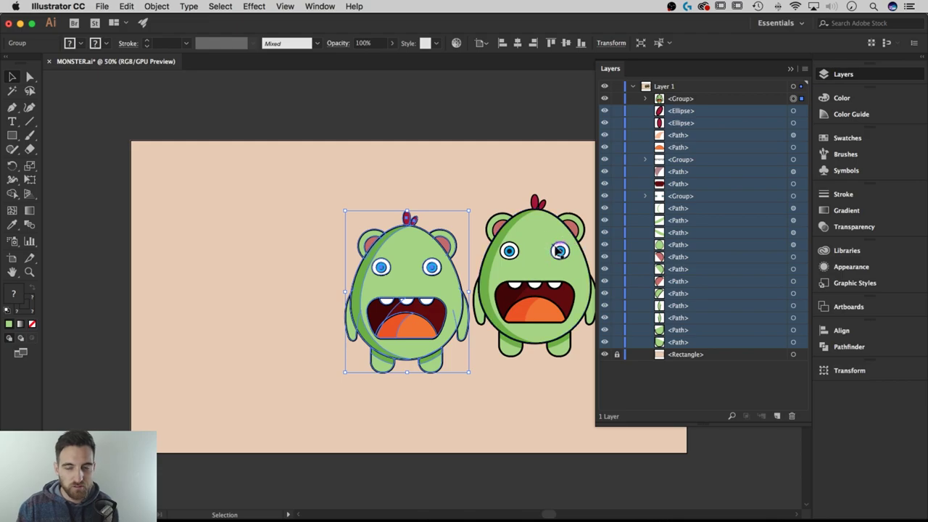
left_click(680, 101)
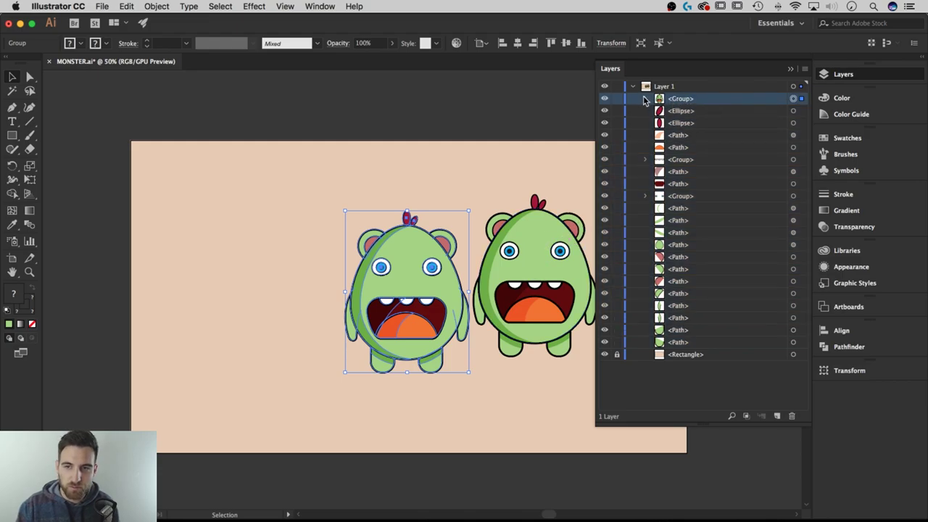
left_click(645, 99)
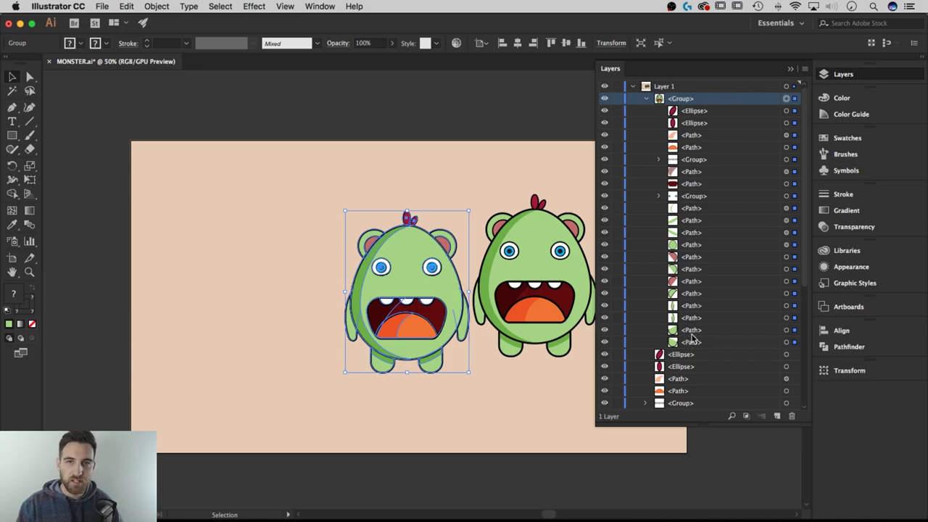
left_click(646, 100)
left_click(790, 69)
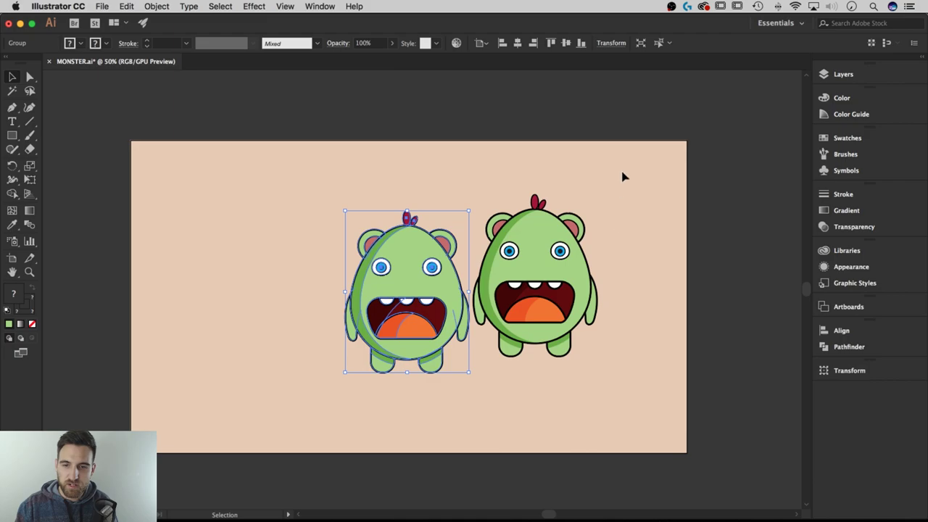
Group the right monster's loose paths and expand the new group in the Layers panel.
left_click(500, 355)
key("a")
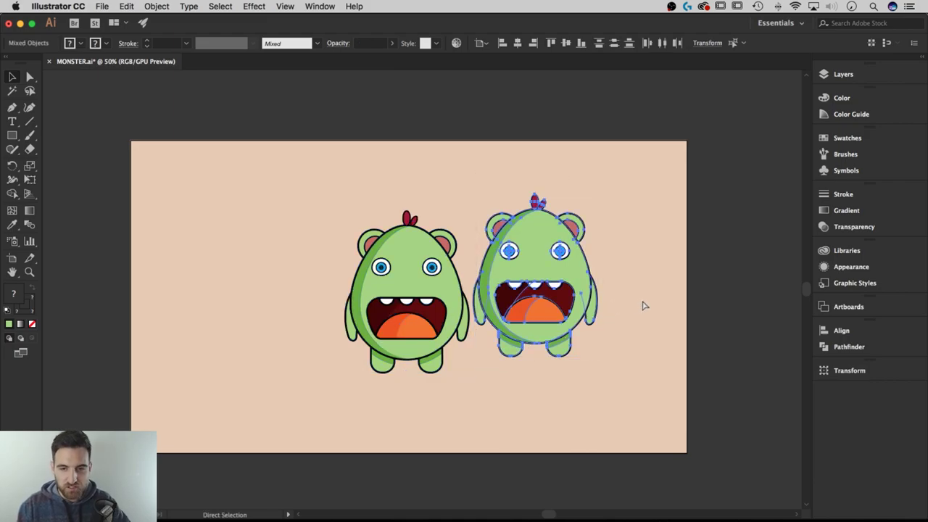
key("v")
left_click(869, 74)
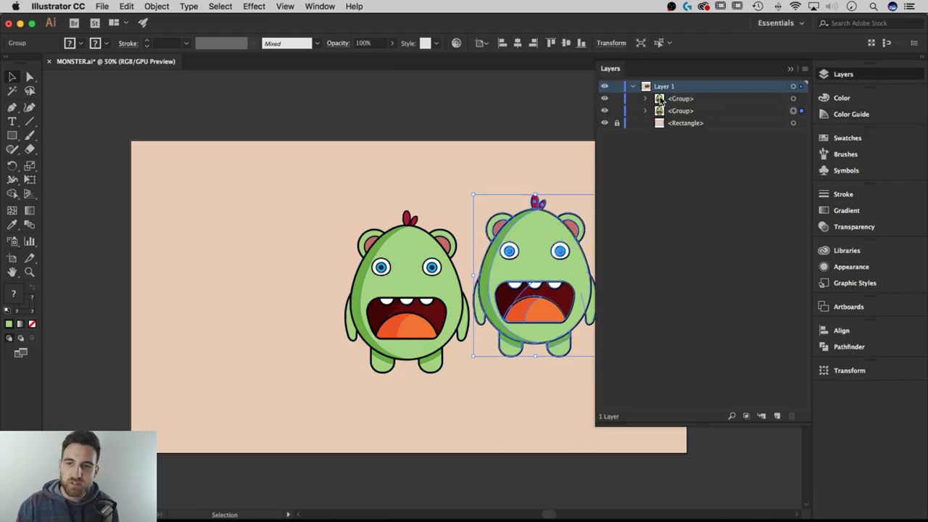
left_click(674, 98)
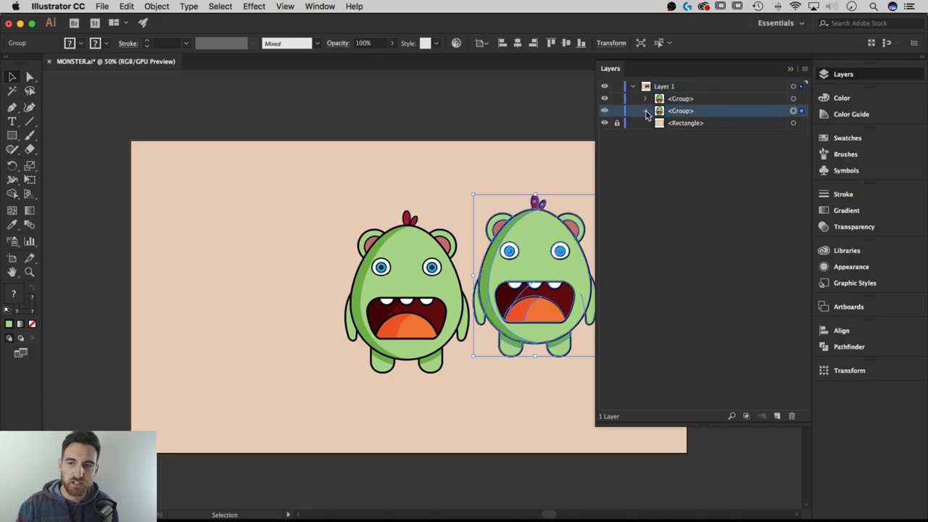
left_click(646, 110)
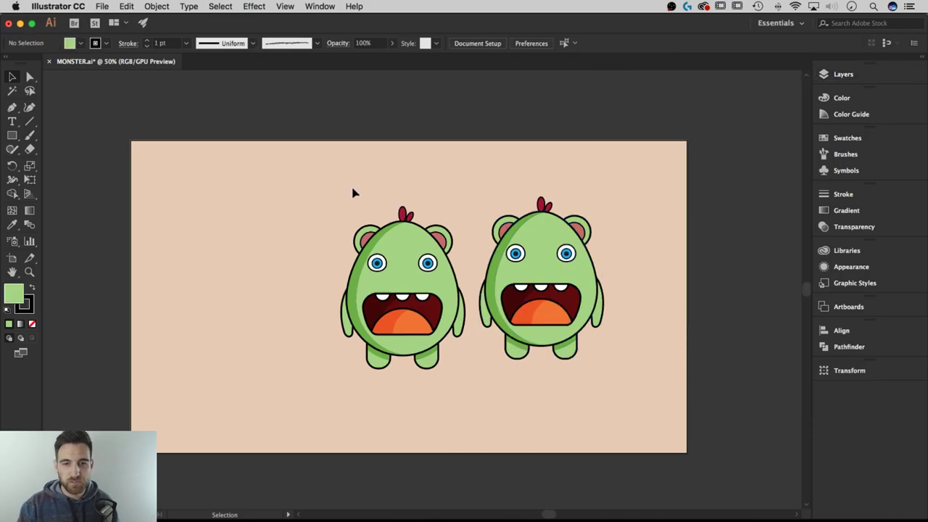
Nudge the left monster group slightly left and up, then deselect it.
left_click(403, 238)
left_click_drag(404, 239, 393, 235)
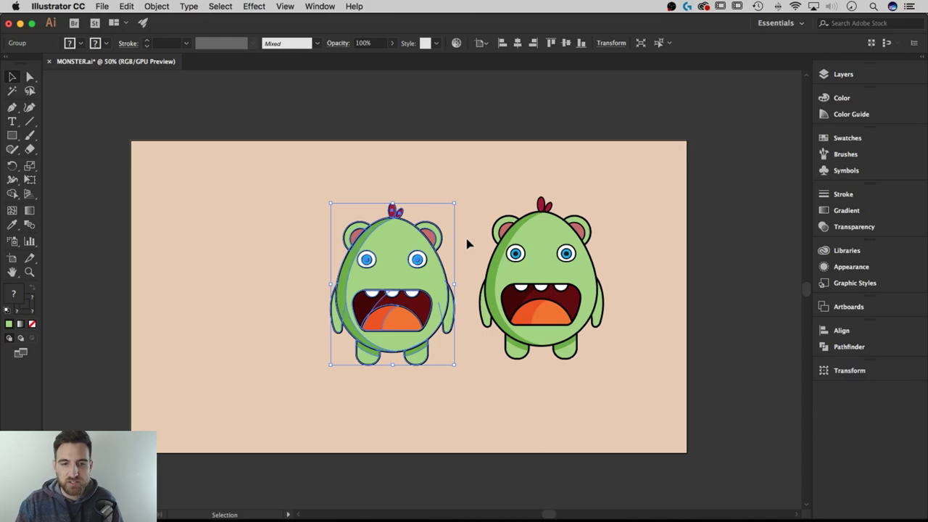
left_click(468, 244)
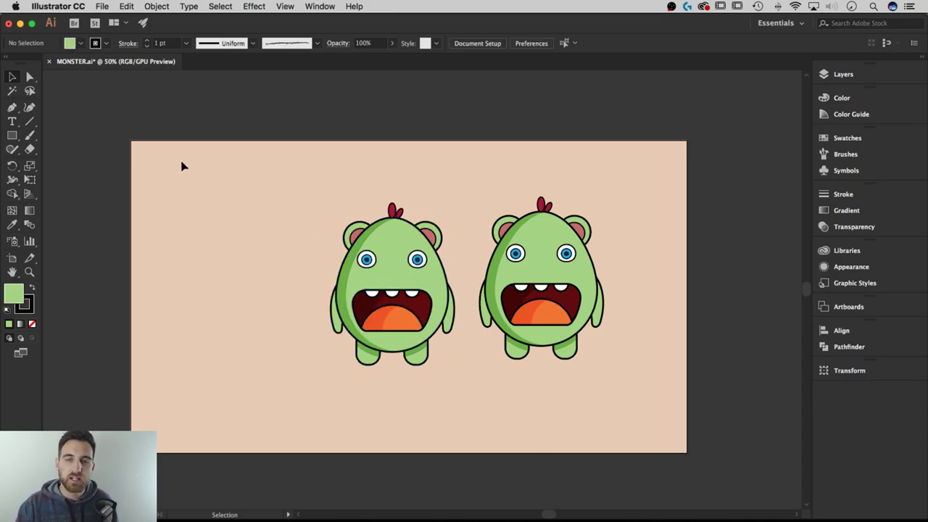
left_click(30, 77)
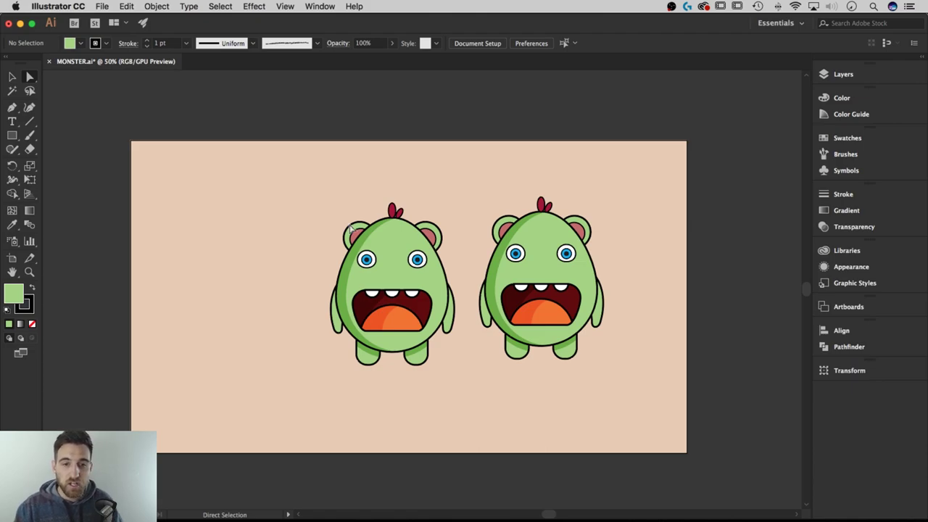
left_click(397, 240)
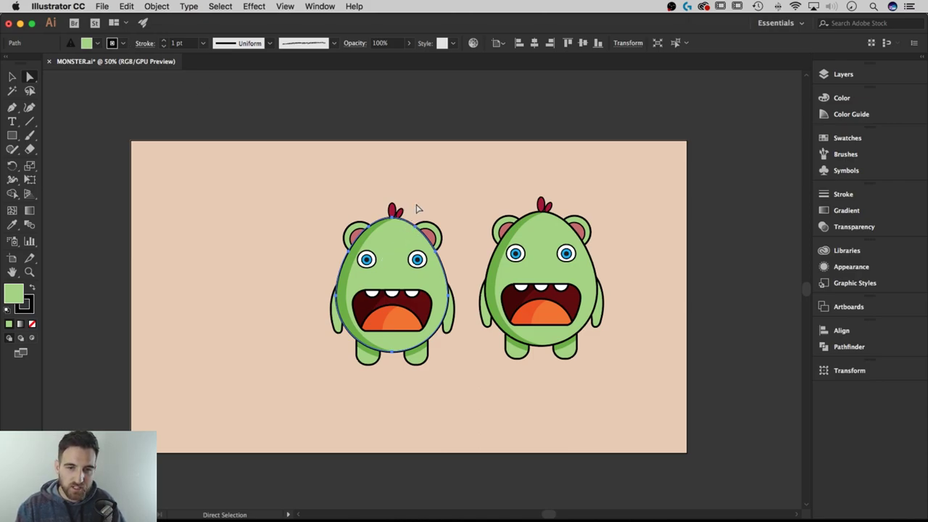
left_click(415, 208)
left_click(415, 230)
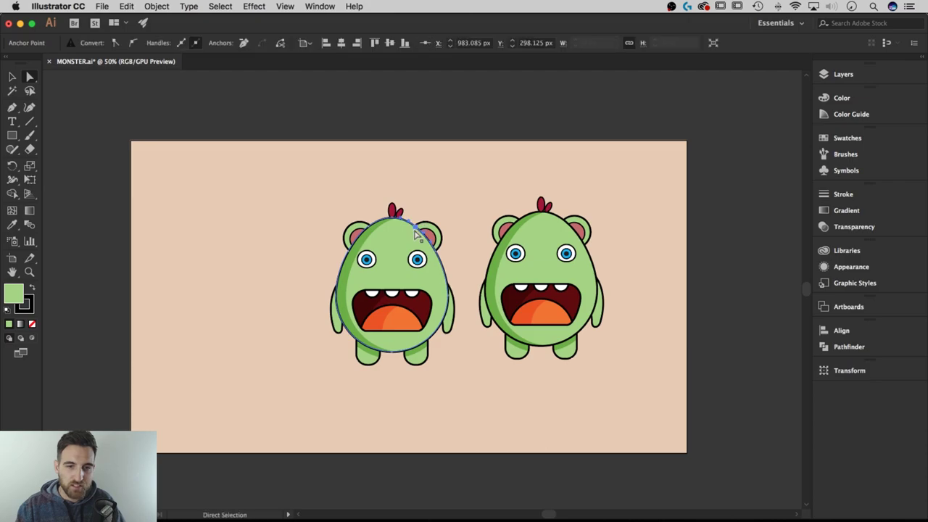
scroll(450, 218, "up", 1)
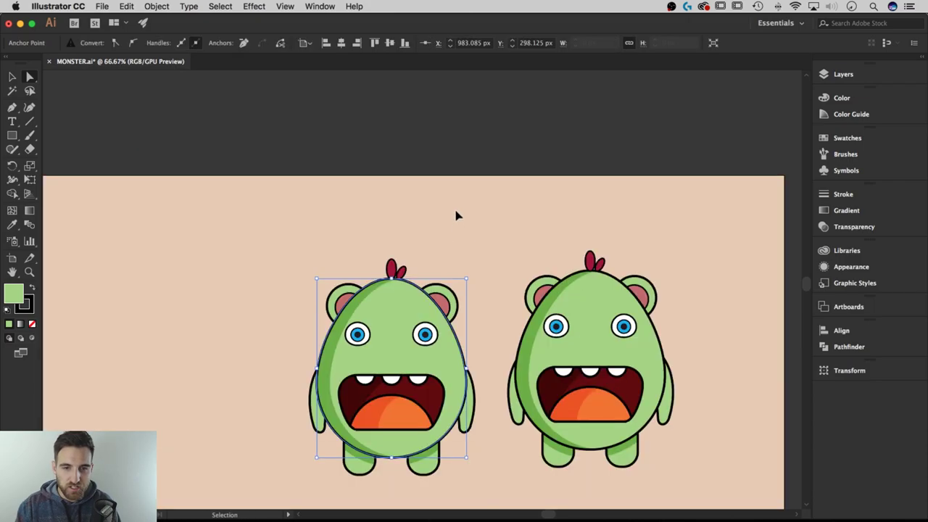
scroll(471, 221, "up", 2)
scroll(486, 221, "up", 1)
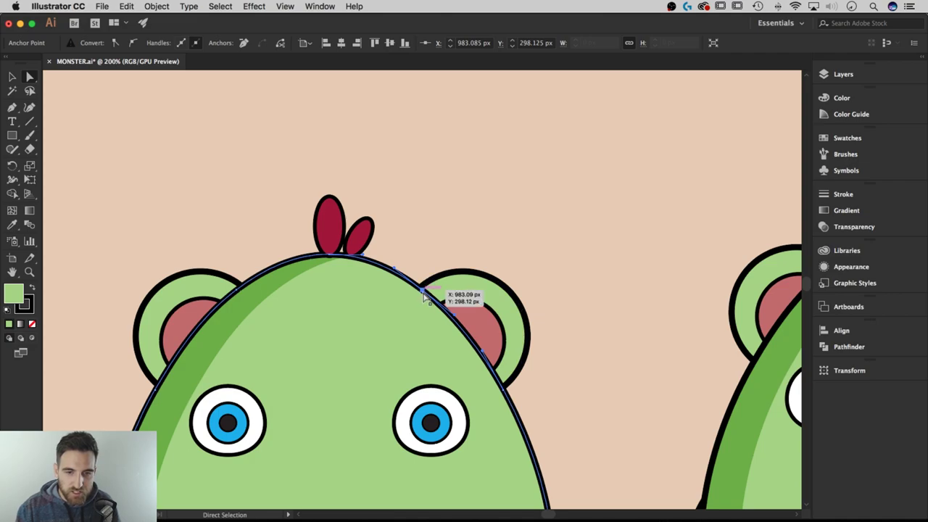
left_click_drag(423, 293, 430, 249)
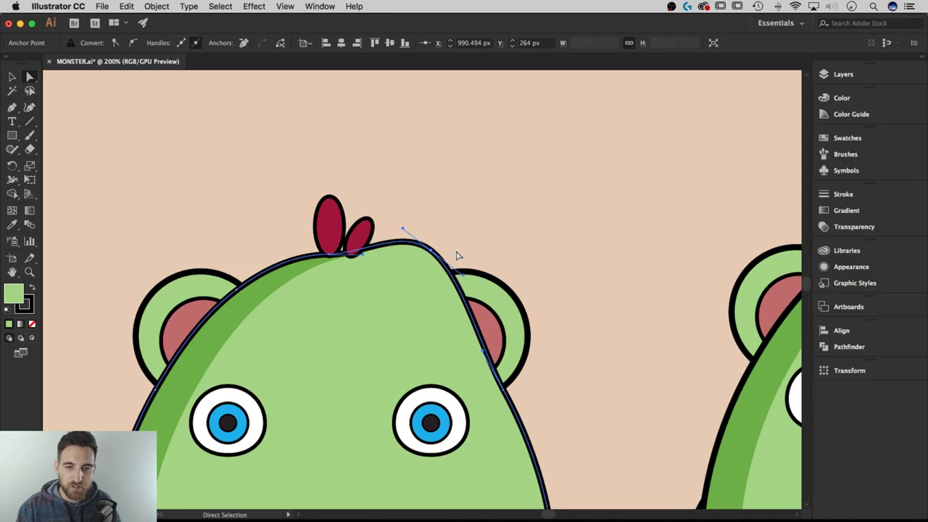
key("super+z")
key("super+z")
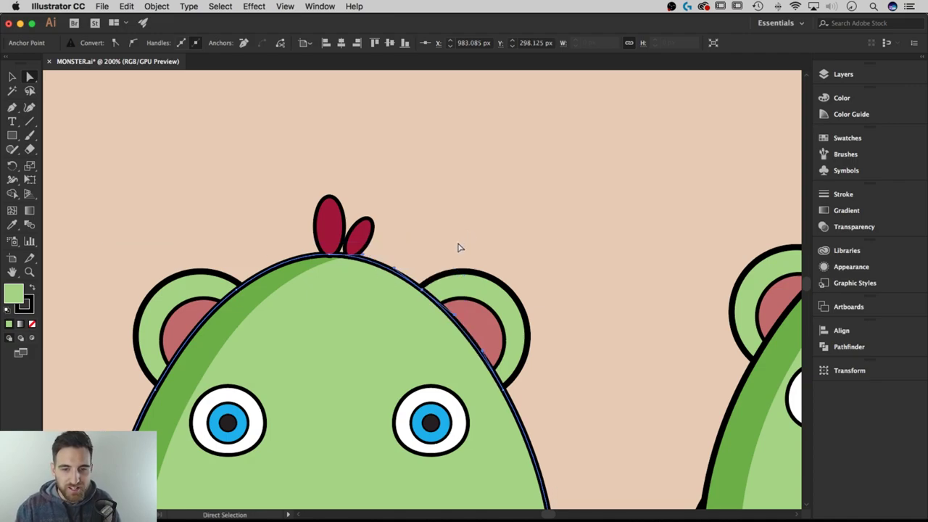
key("super+0")
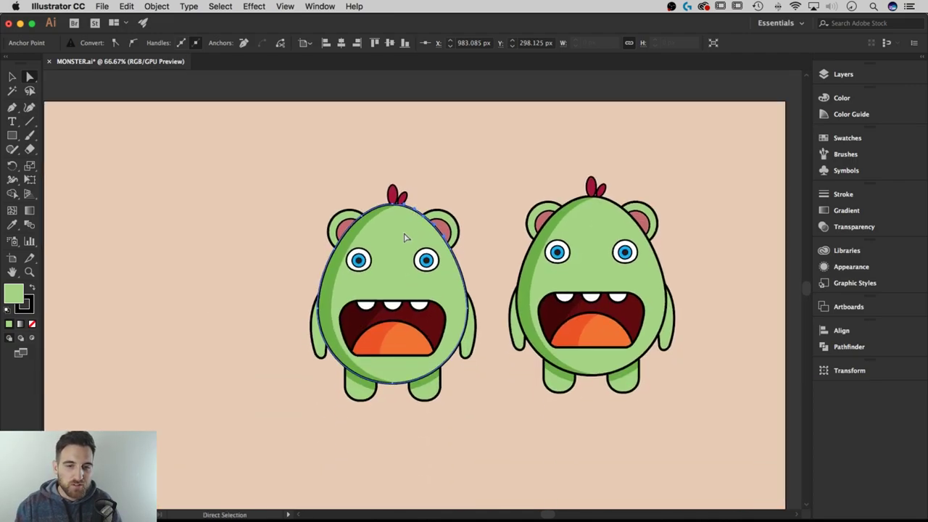
Set the left monster's body fill to light cyan 81d3d3 through the Color Picker.
left_click(398, 237)
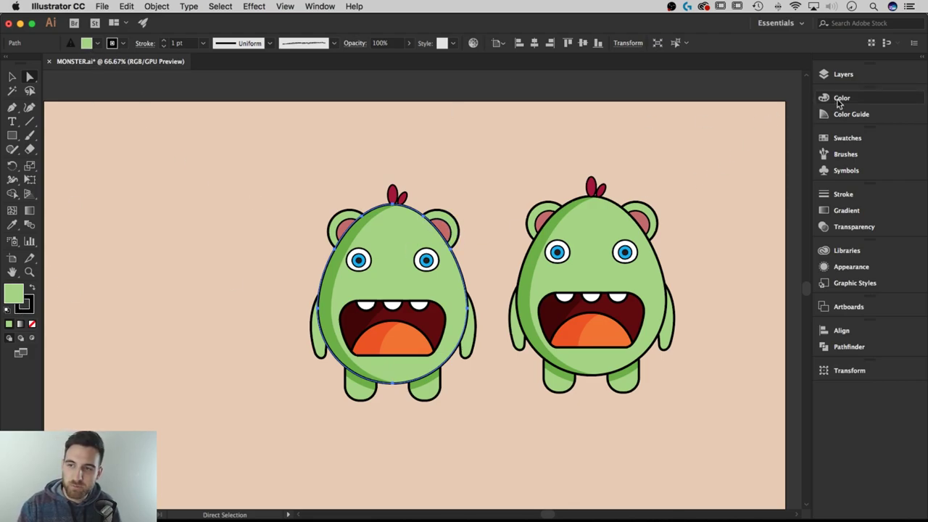
left_click(837, 100)
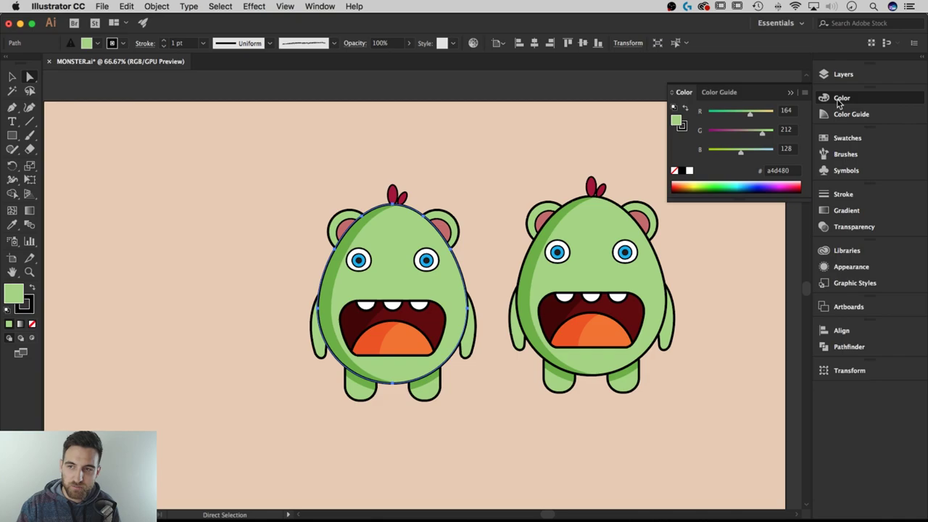
double_click(677, 122)
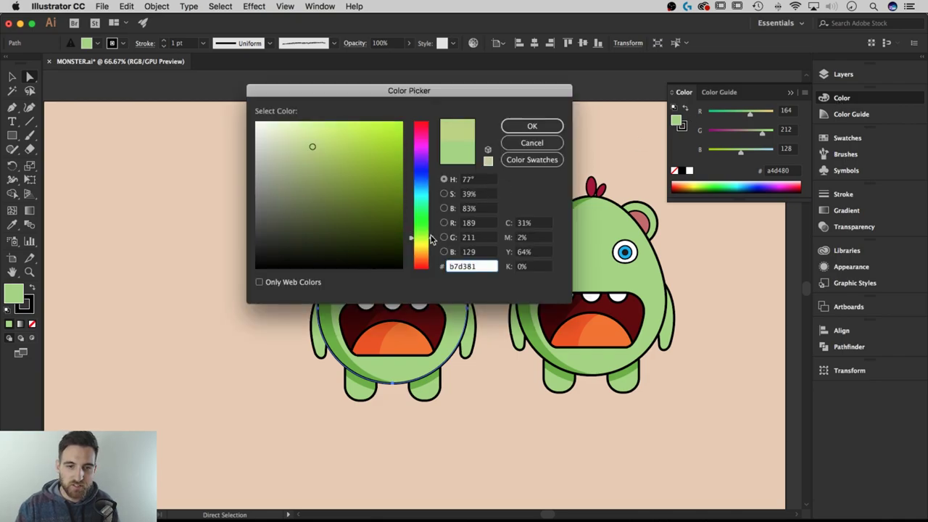
mouse_move(431, 236)
left_mouse_down()
mouse_move(432, 250)
mouse_move(427, 194)
left_mouse_up()
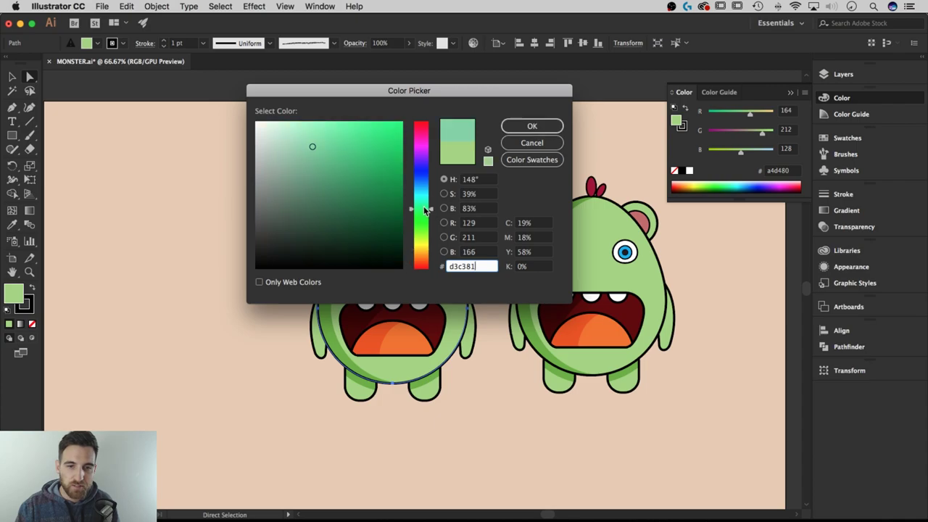
left_click(531, 126)
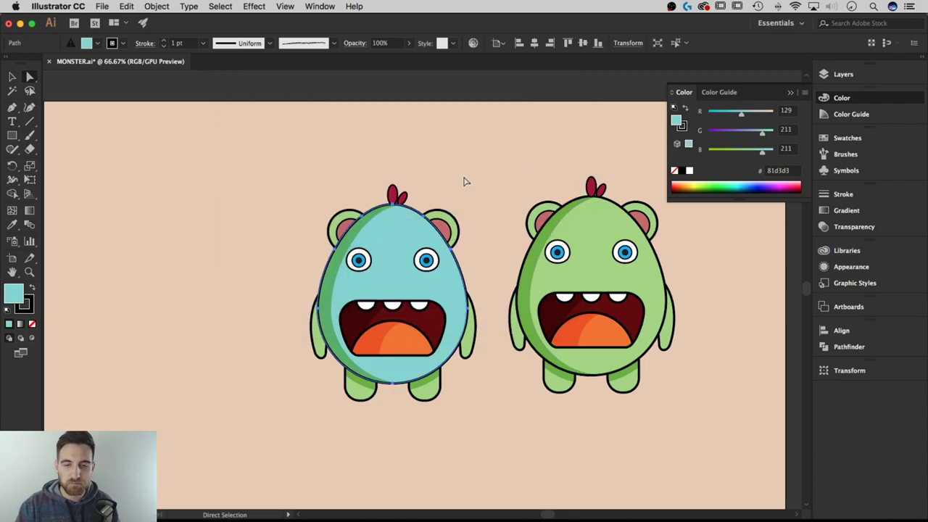
left_click(790, 93)
left_click(12, 77)
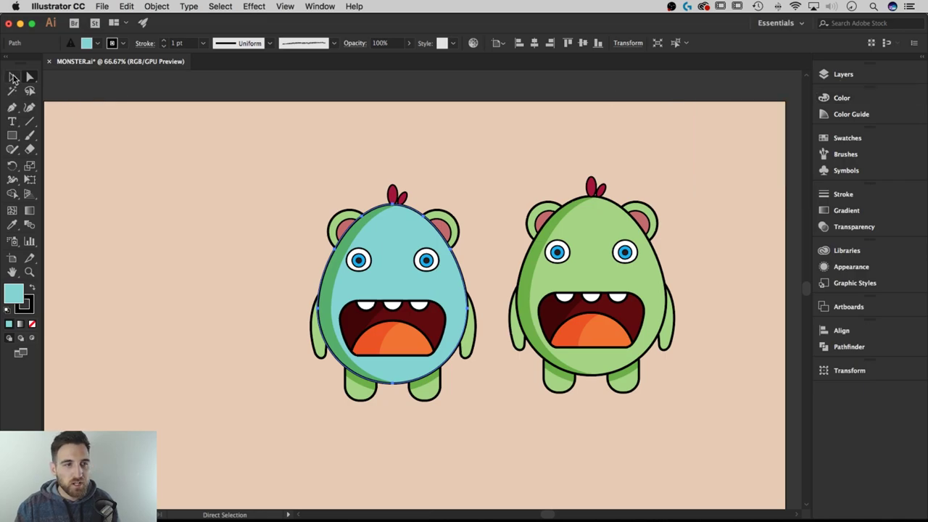
Trial-move the left monster up and left, then undo and deselect.
left_click(173, 156)
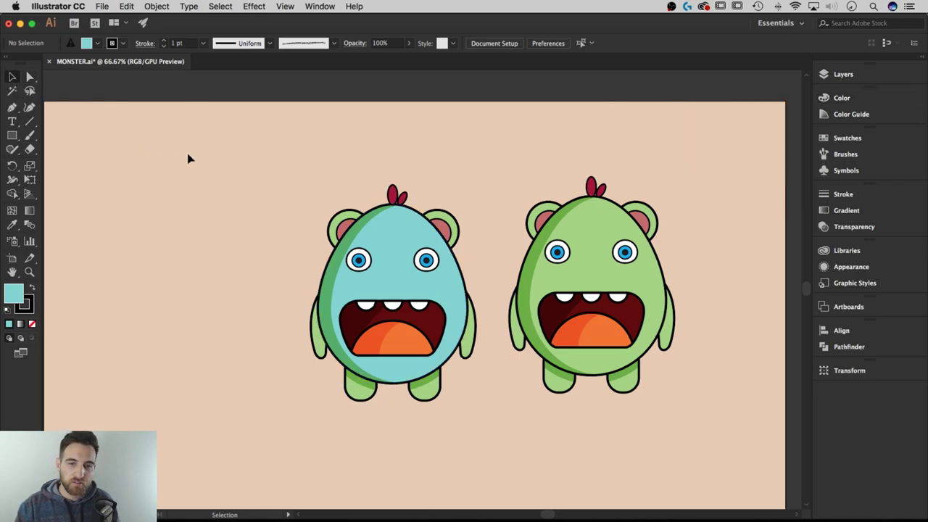
left_click_drag(394, 232, 352, 218)
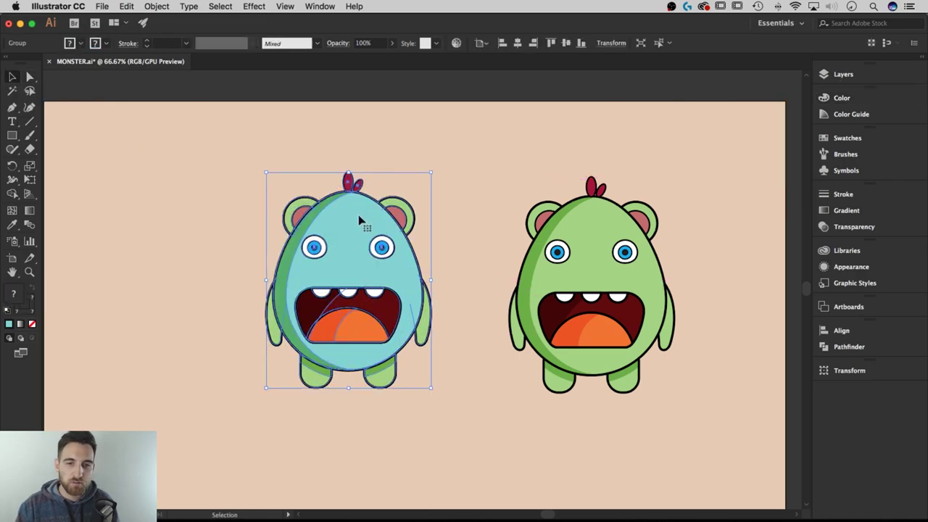
left_click(447, 221)
key("ctrl+z")
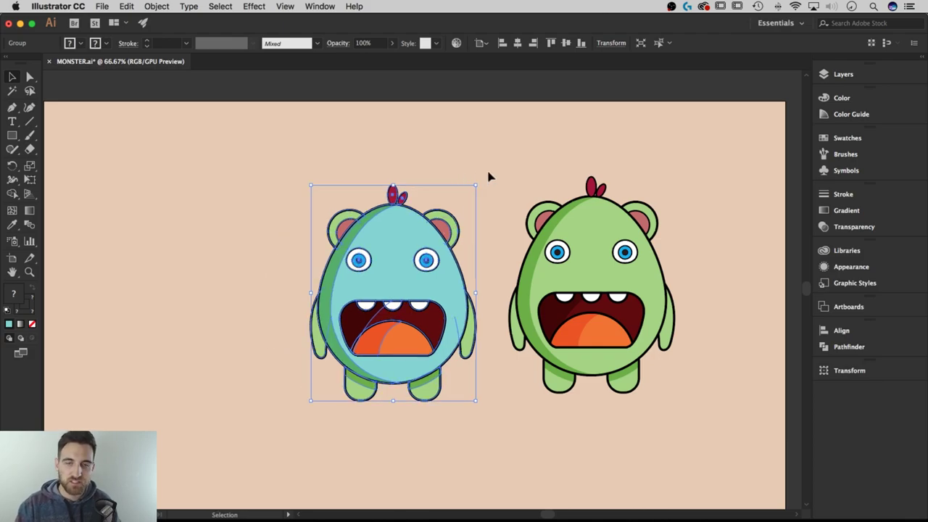
left_click(488, 176)
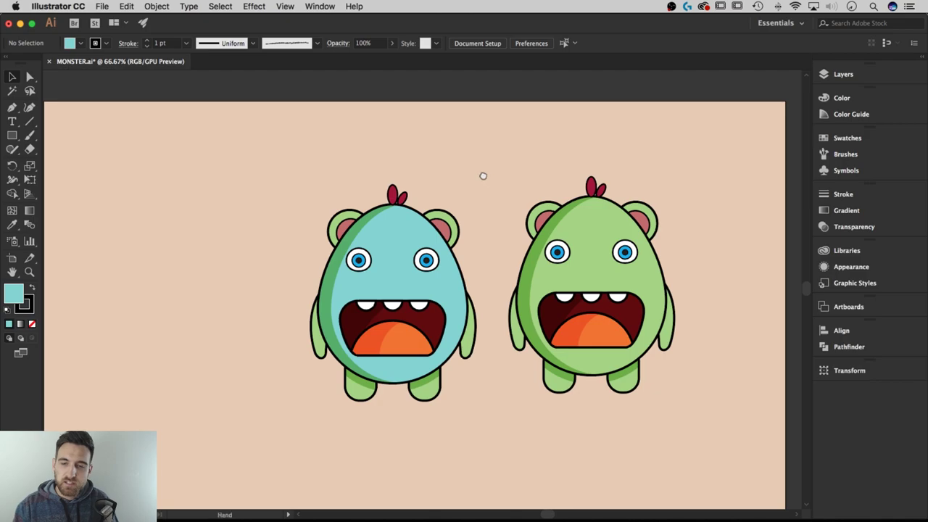
Zoom out and drag the blue monster right and down over the green monster.
scroll(482, 174, "right", 2)
key("super+minus")
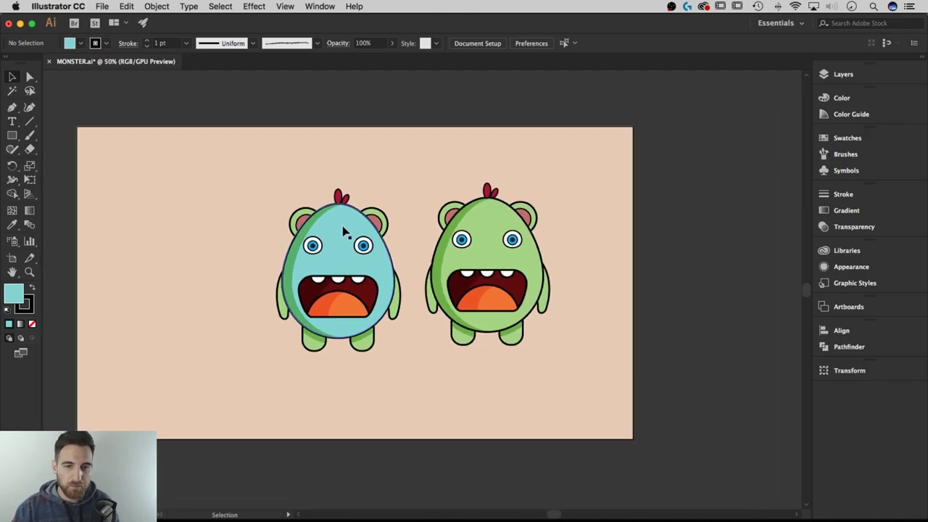
left_click_drag(344, 230, 430, 245)
left_click(536, 183)
scroll(536, 183, "right", 2)
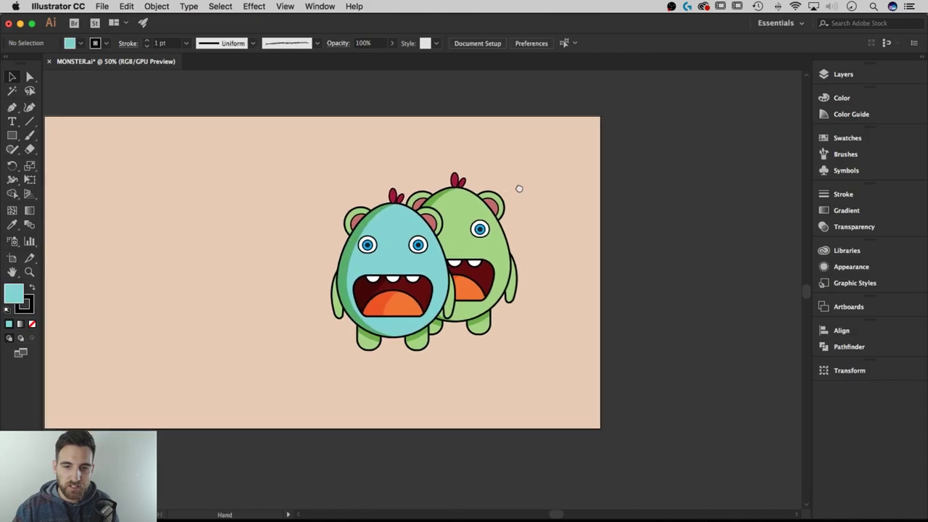
Reselect the blue monster group and double-click it to enter Isolation Mode.
left_click(422, 238)
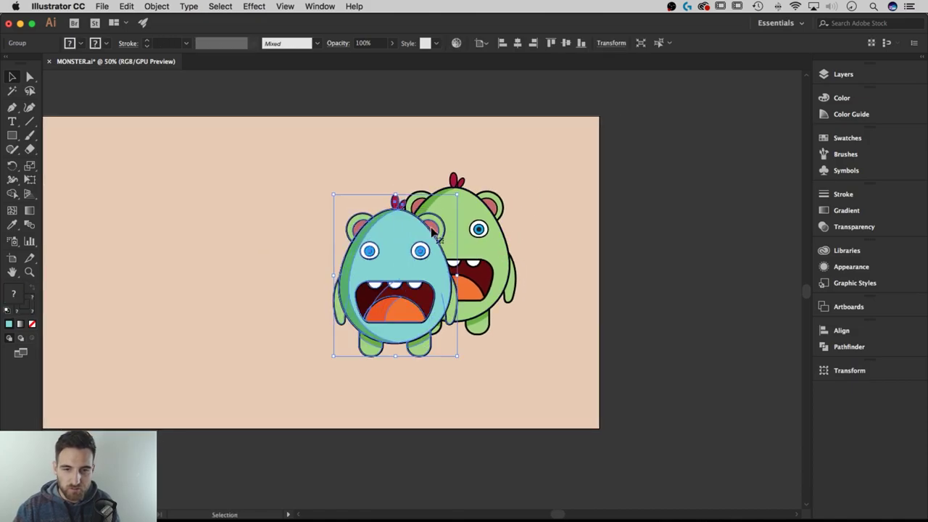
left_click(536, 205)
left_click(391, 237)
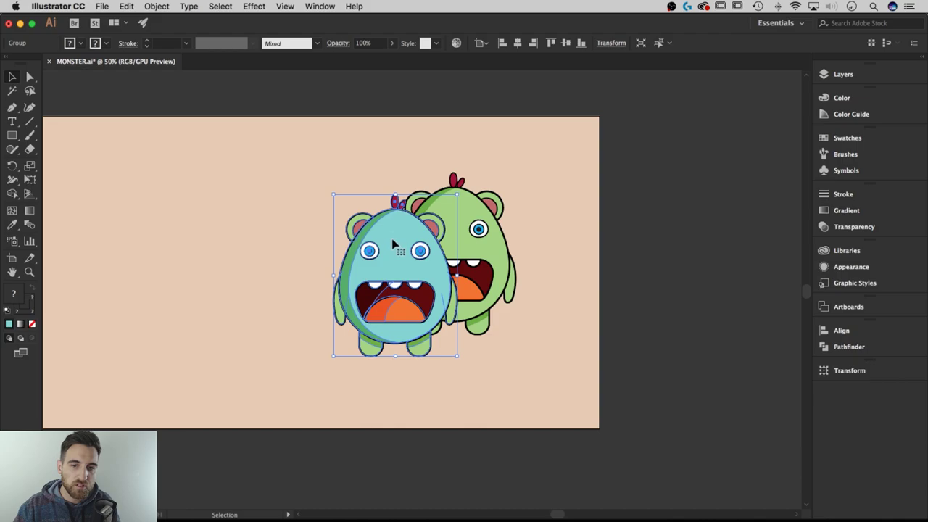
double_click(398, 232)
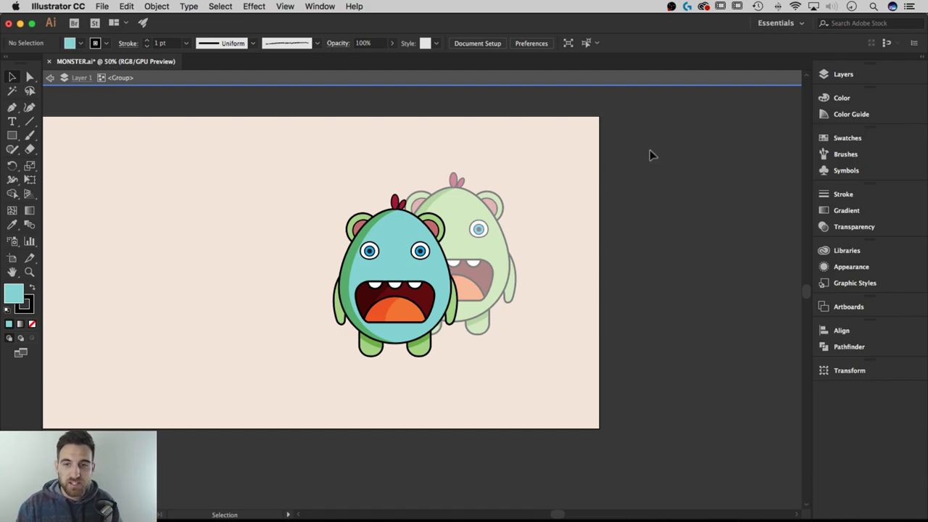
Marquee-select every shape inside the isolated blue monster group.
left_click_drag(644, 127, 229, 407)
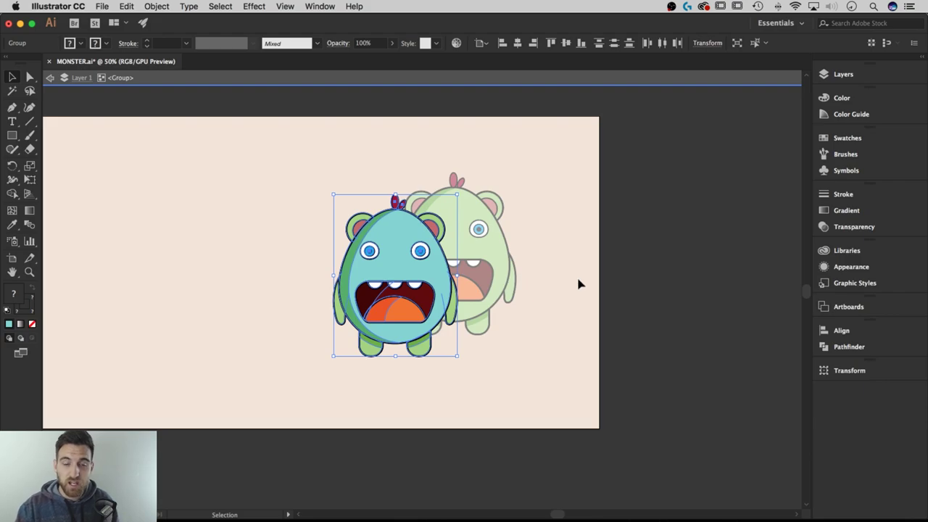
left_click(559, 277)
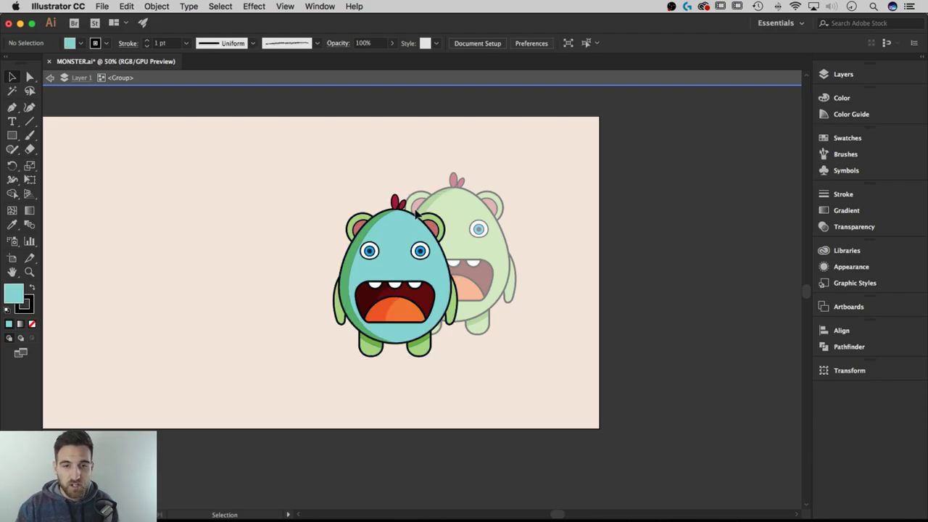
left_click_drag(393, 227, 340, 205)
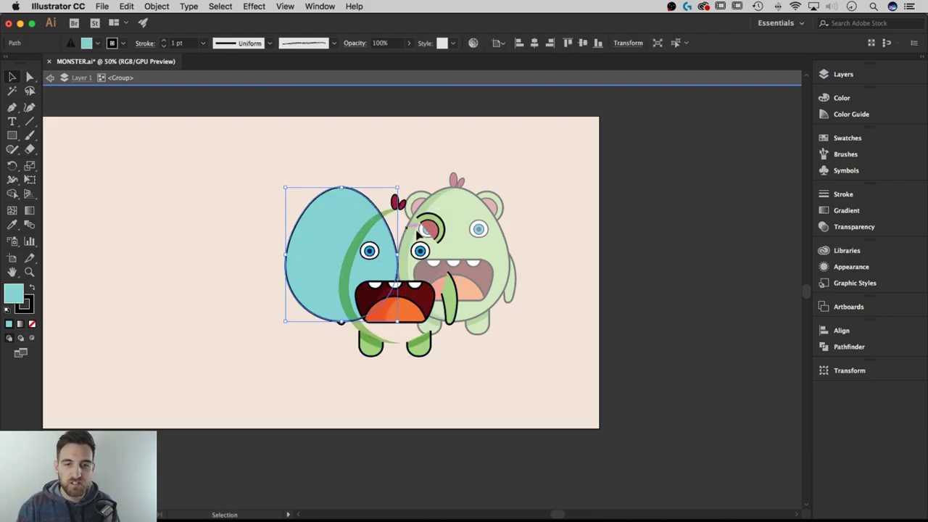
key("super+z")
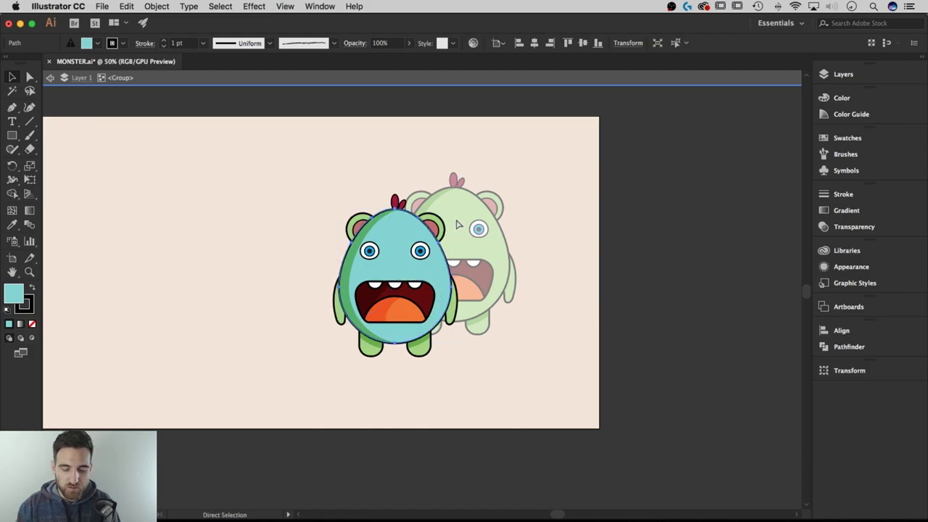
key("super+1")
key("v")
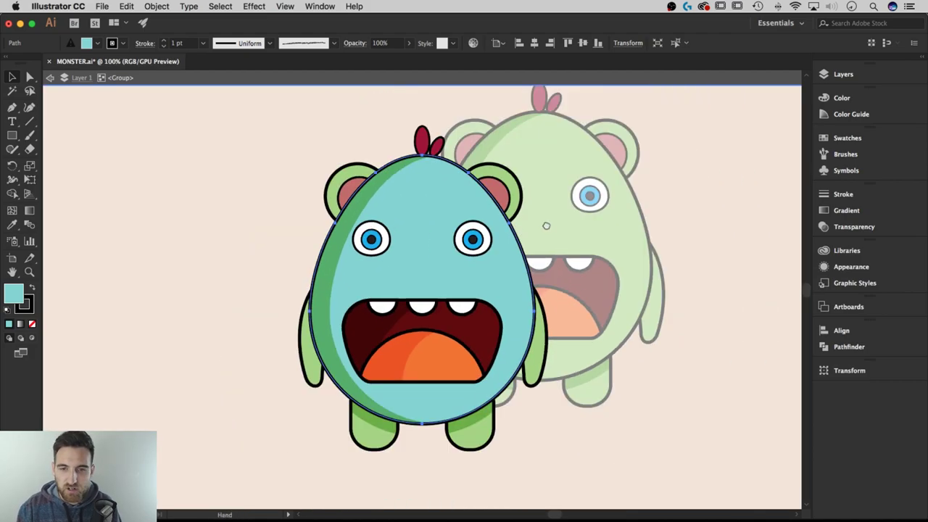
left_click(572, 192)
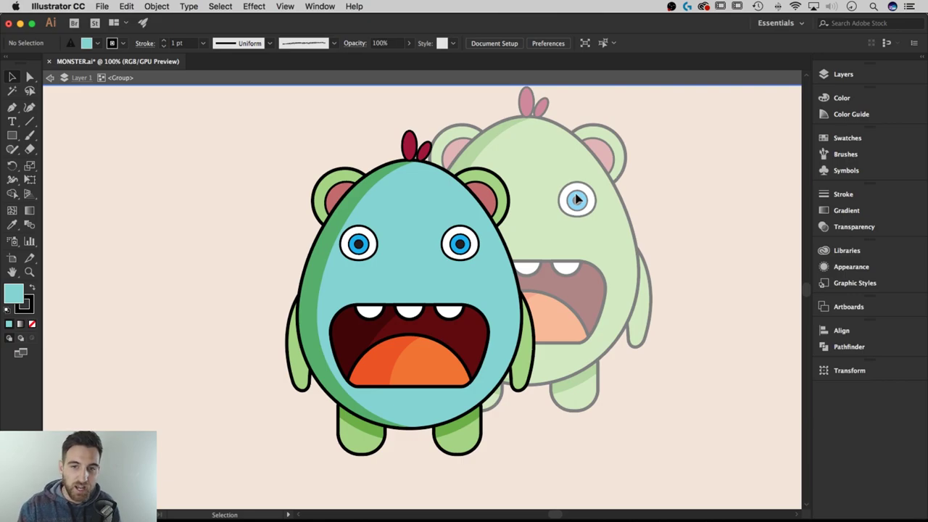
left_click(495, 186)
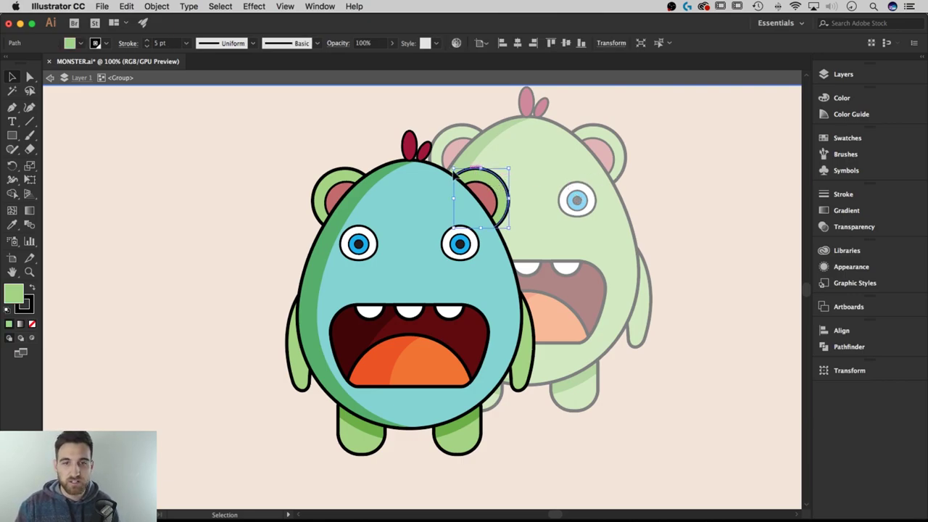
left_click(611, 164)
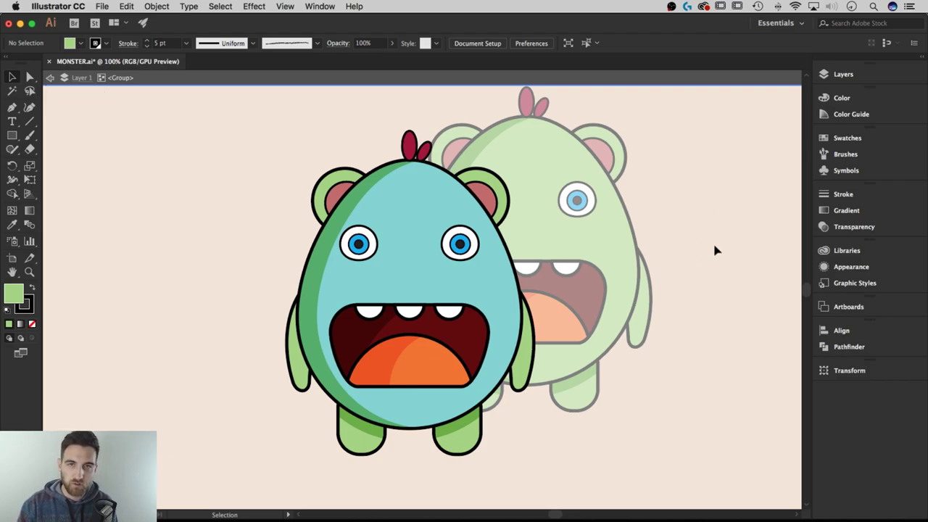
Zoom out and press Esc to exit Isolation Mode.
key("ctrl+minus")
key("Escape")
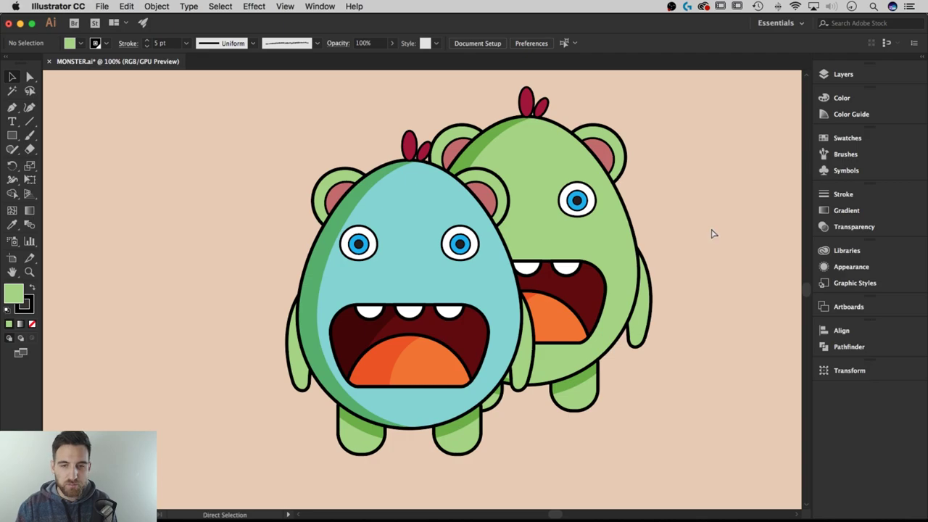
scroll(675, 248, "up", 1)
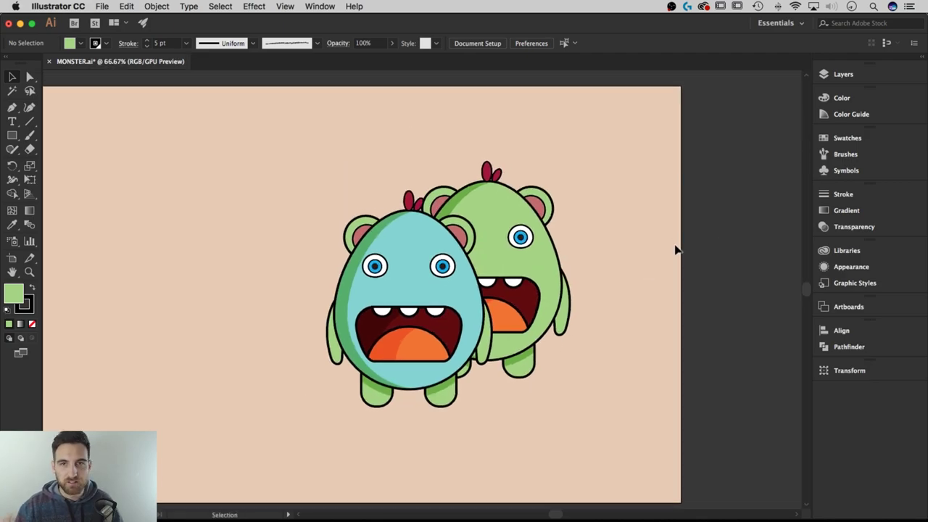
Test-drag the blue and green monsters apart, undo back to the overlap, and deselect.
left_click_drag(420, 289, 355, 264)
mouse_move(497, 277)
left_mouse_down()
mouse_move(517, 266)
mouse_move(563, 311)
left_mouse_up()
key("ctrl+z")
key("ctrl+z")
key("ctrl+z")
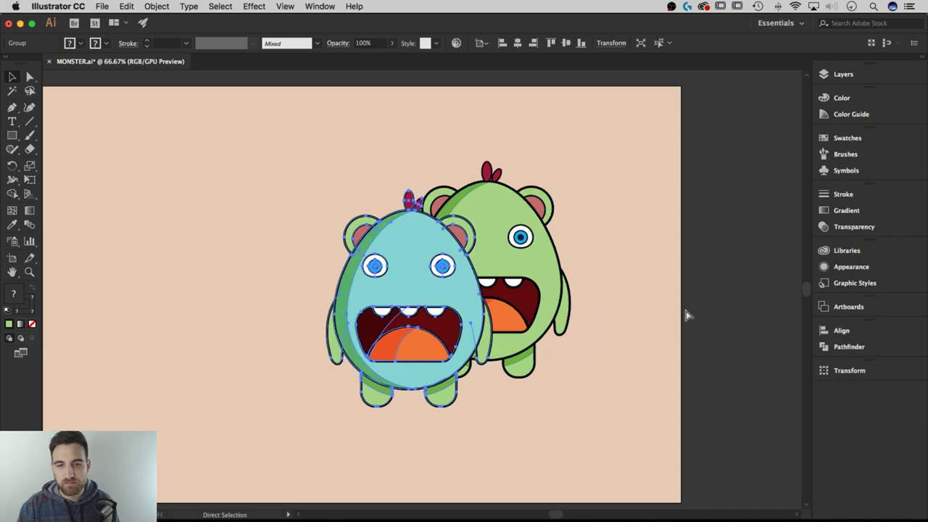
left_click(713, 254)
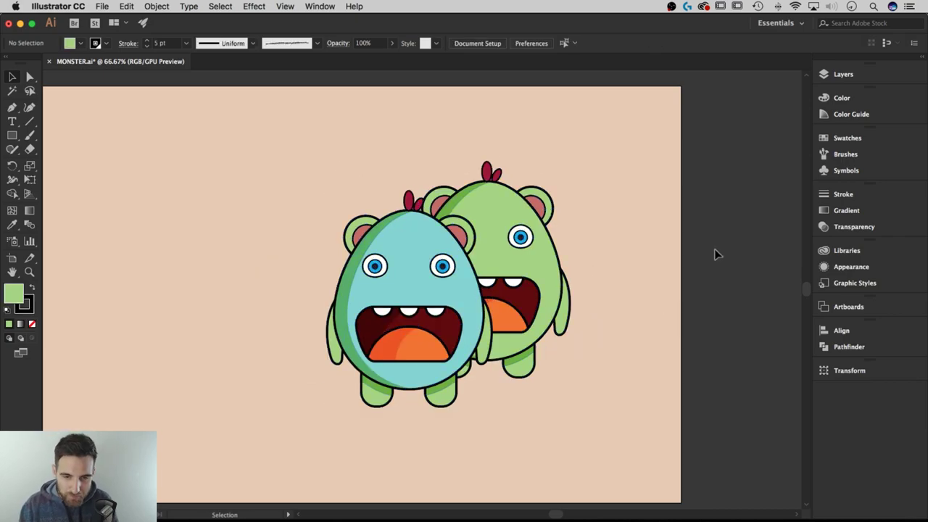